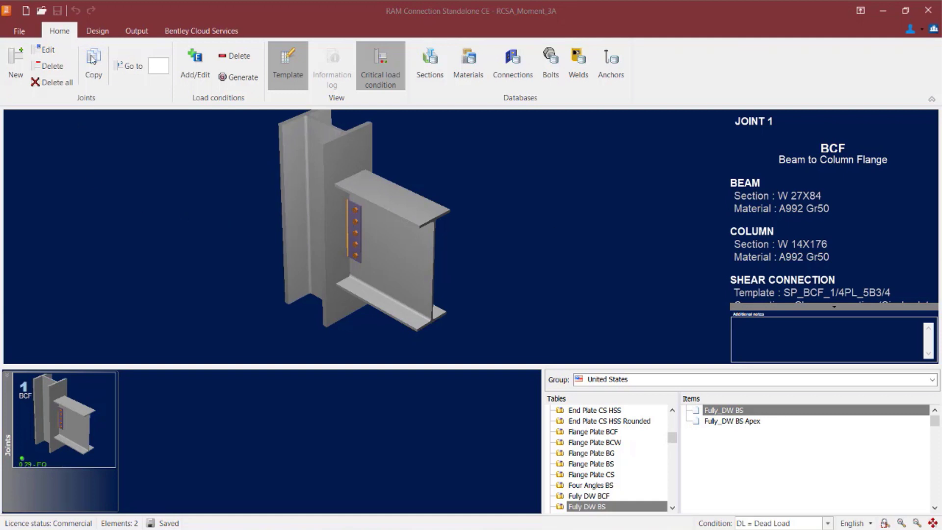
Enable seismic provisions in the AISC-16 LRFD connection design settings with seismic category D.
left_click(86, 31)
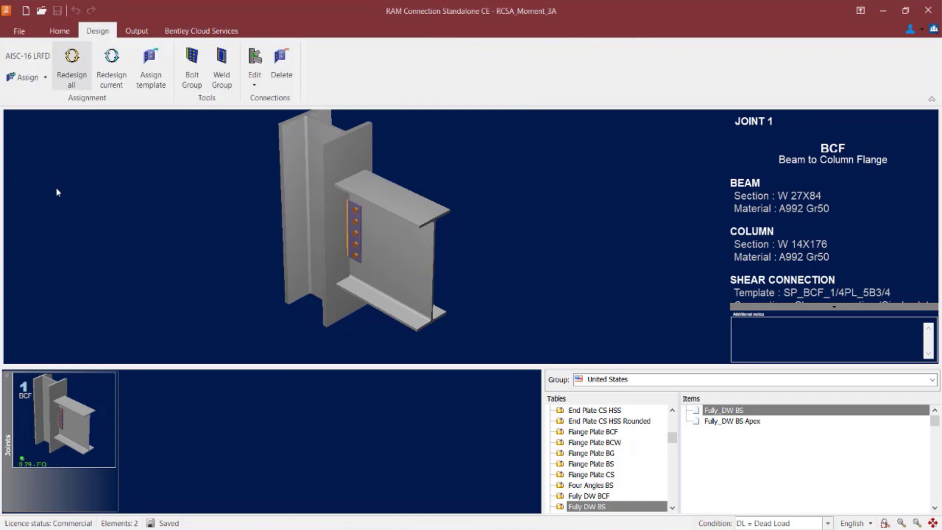
left_click(28, 57)
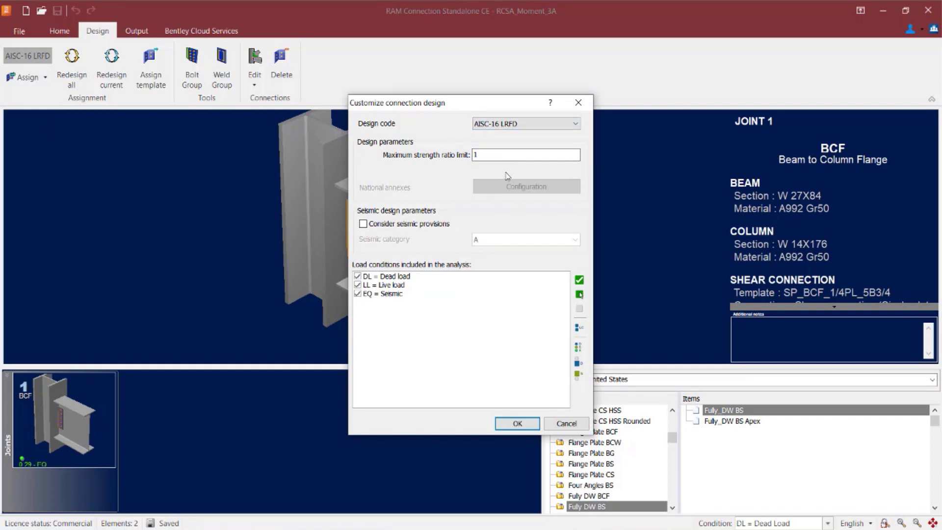
left_click(363, 224)
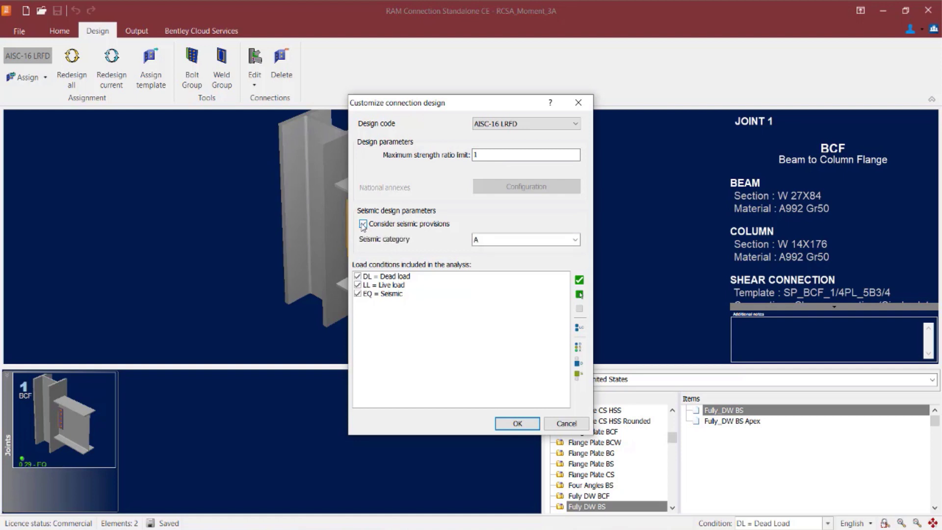
left_click(499, 241)
left_click(489, 283)
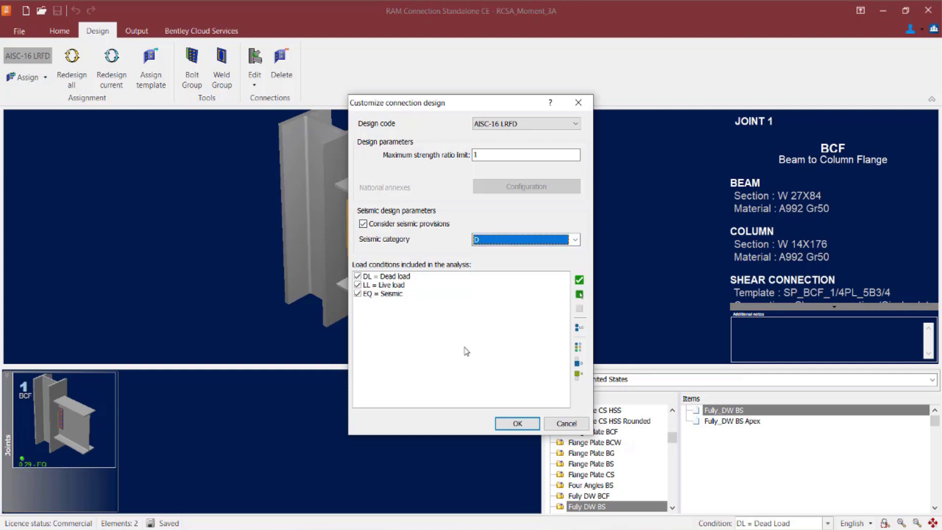
left_click(525, 425)
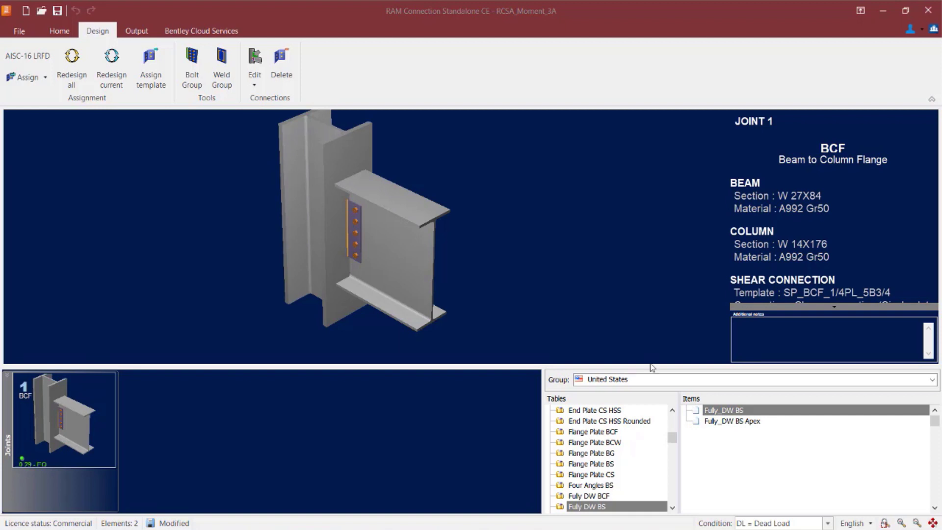
Check the defined load conditions and generate all the load combinations from the ASCE 7-16 LRFD factored load combos.rag file.
left_click(61, 36)
left_click(59, 31)
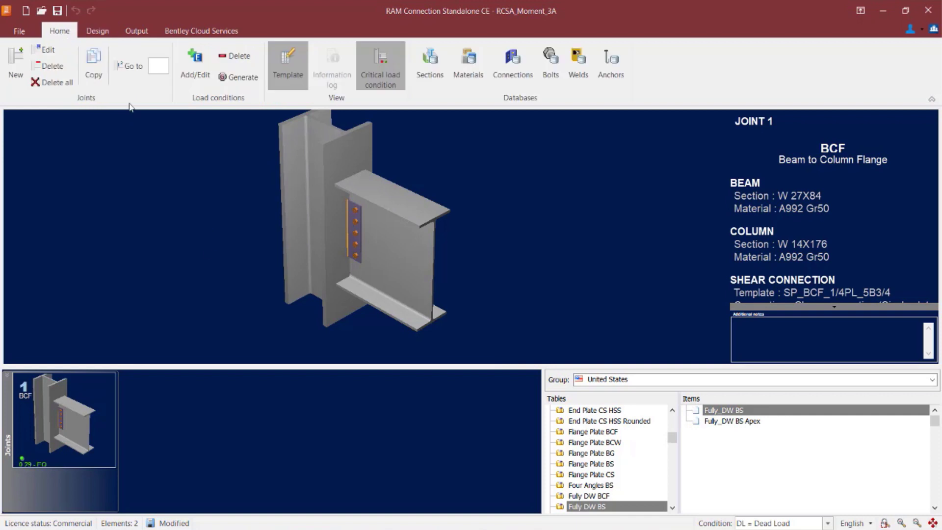
left_click(195, 60)
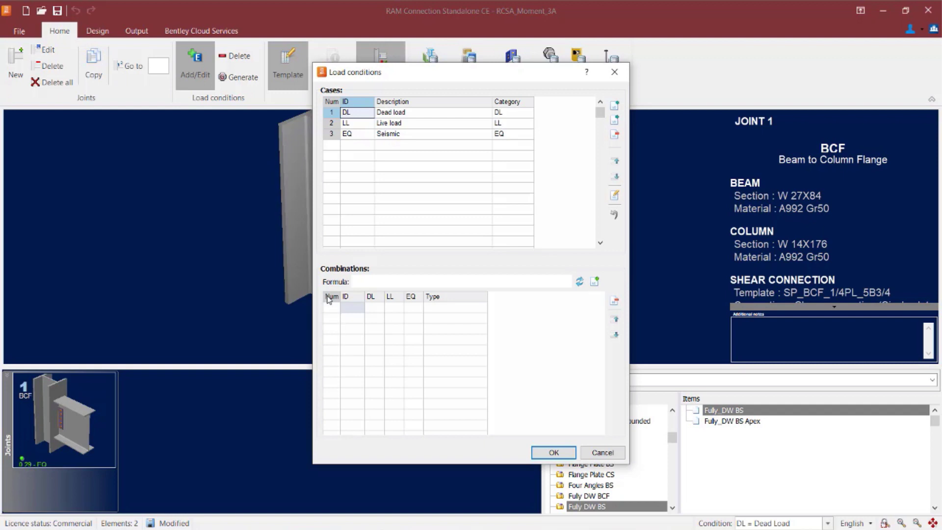
left_click(594, 452)
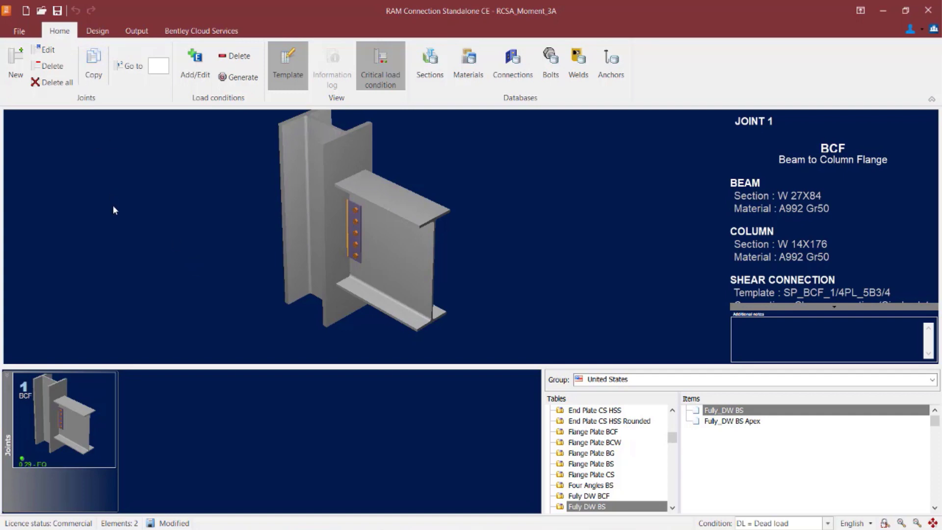
left_click(237, 78)
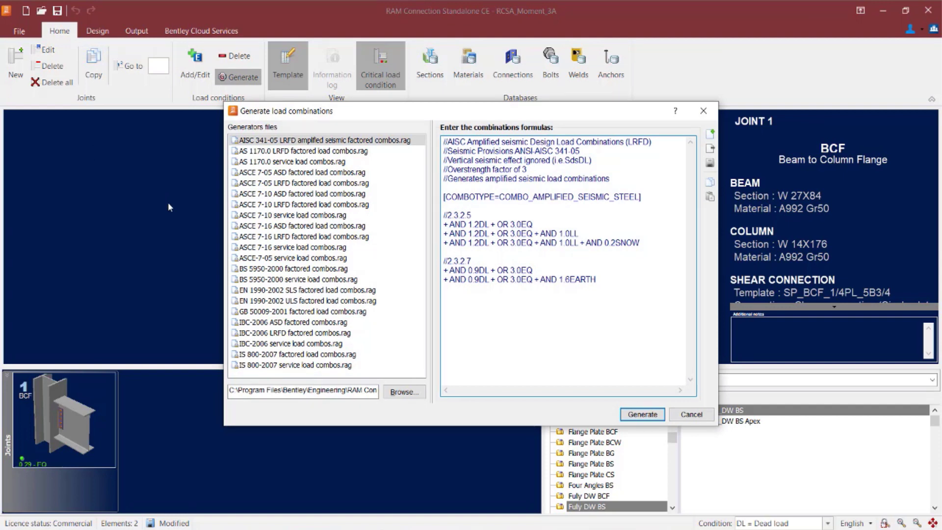
left_click(299, 238)
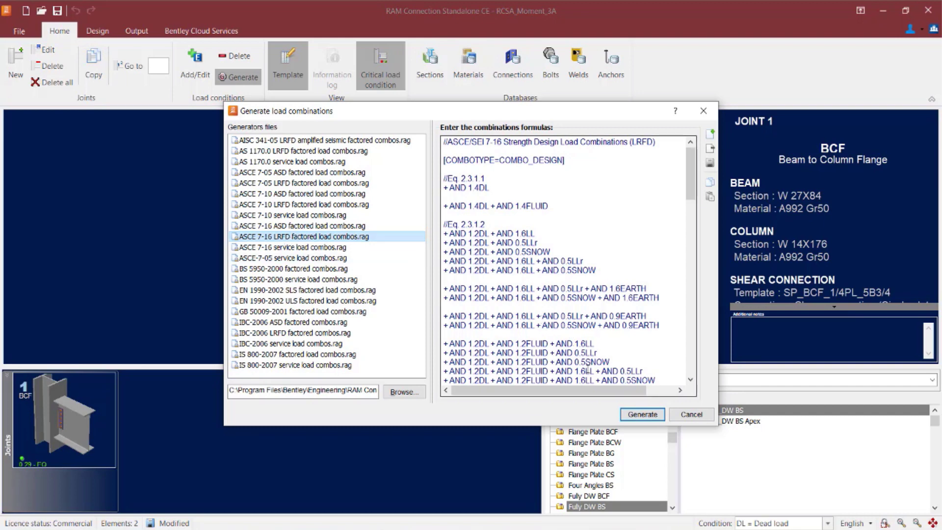
left_click(651, 415)
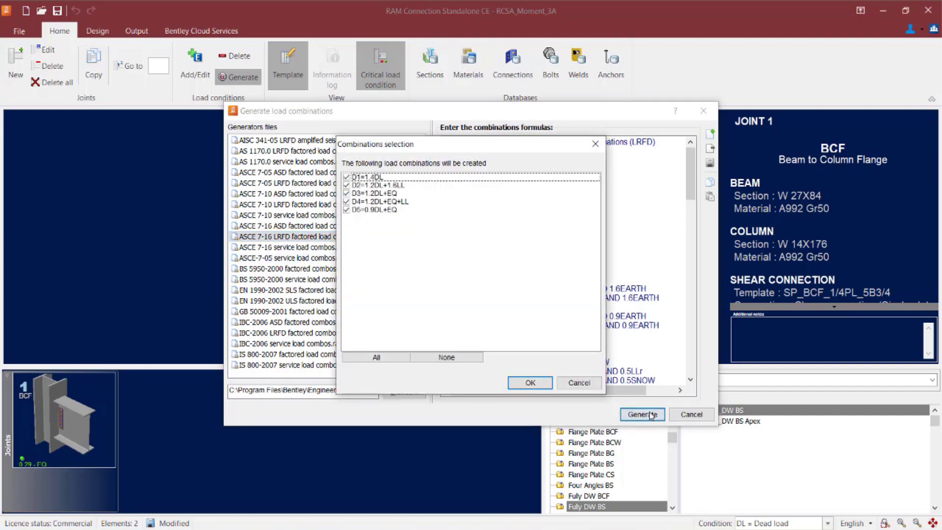
left_click(539, 383)
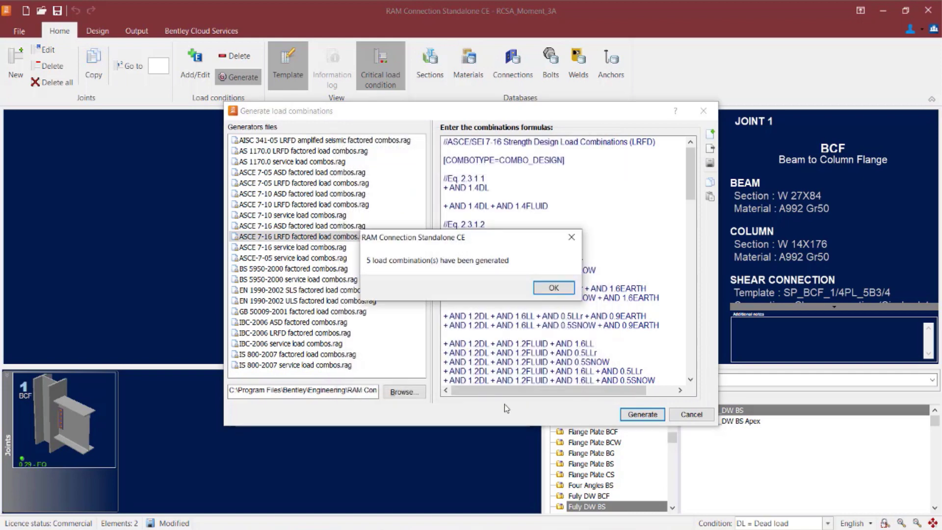
left_click(553, 287)
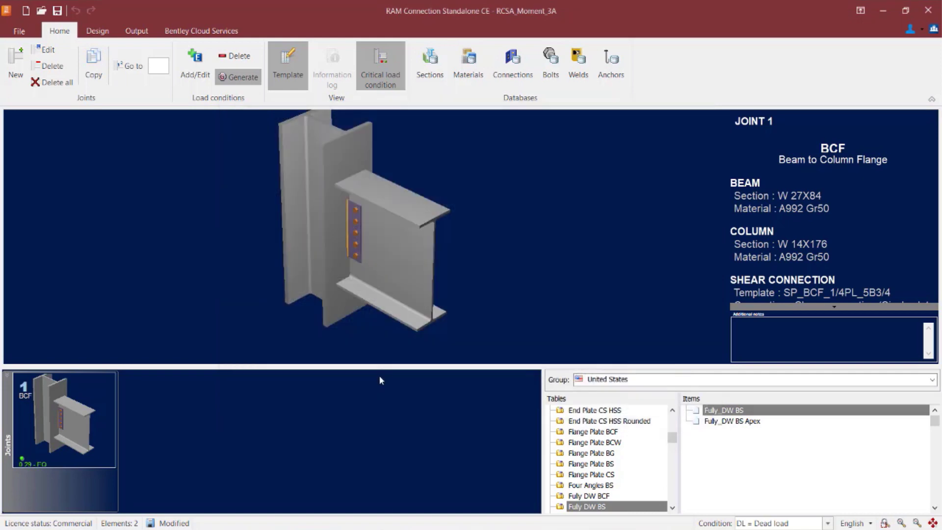
Generate the AISC 341-05 LRFD amplified seismic factored combinations and review the full list of load combinations.
left_click(232, 78)
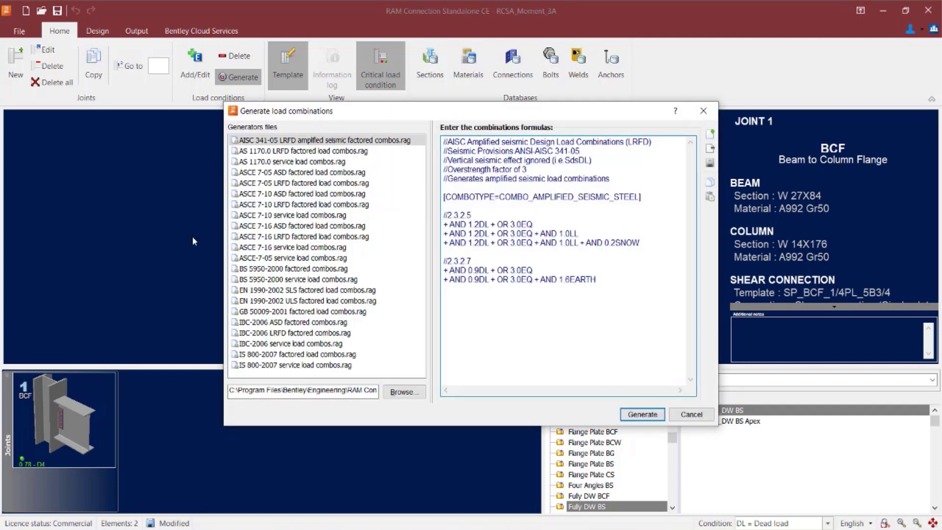
left_click(270, 142)
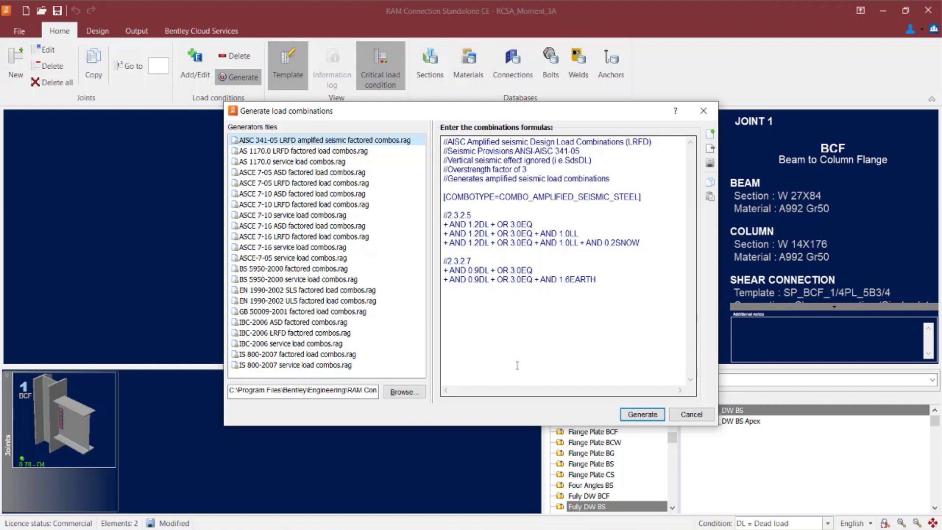
left_click(637, 415)
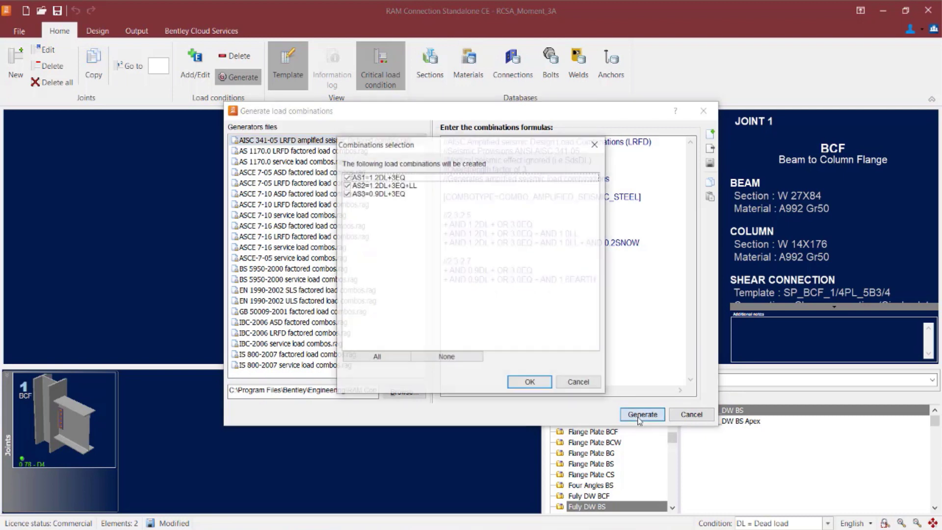
left_click(523, 386)
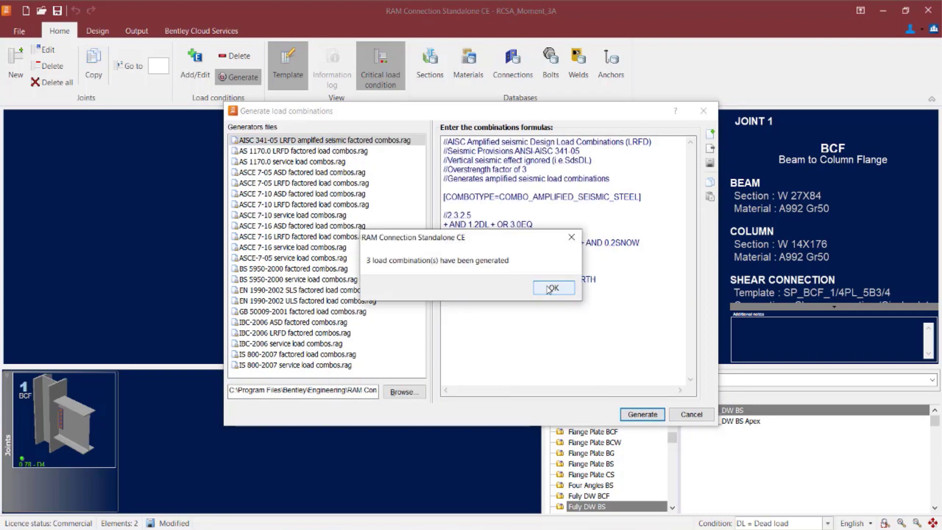
left_click(548, 290)
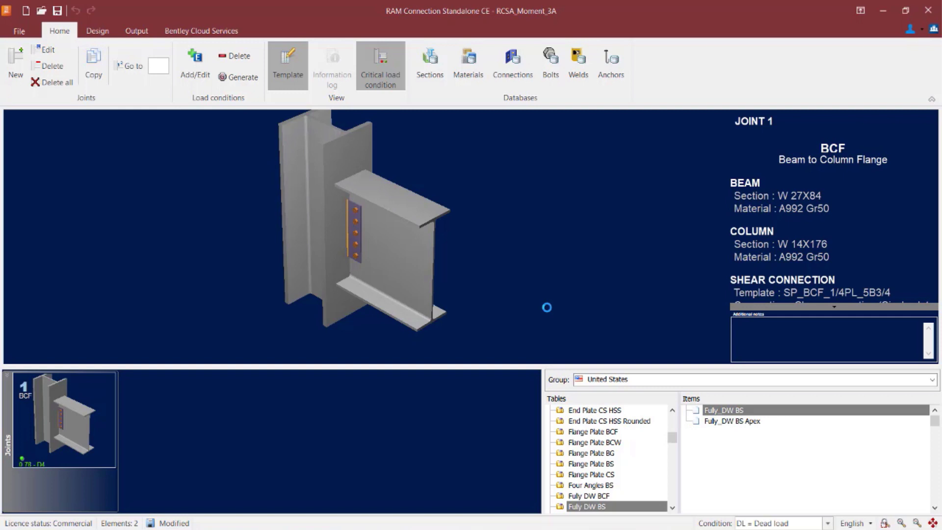
left_click(206, 67)
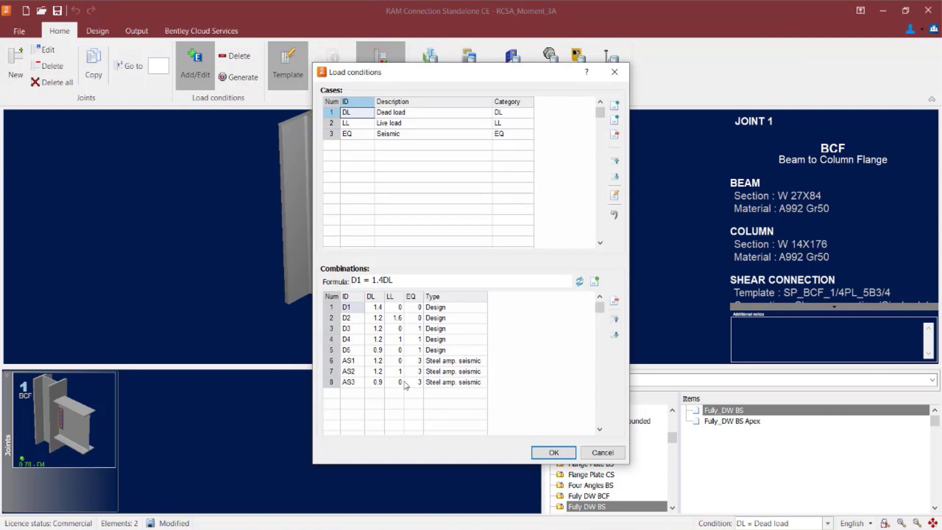
left_click(602, 451)
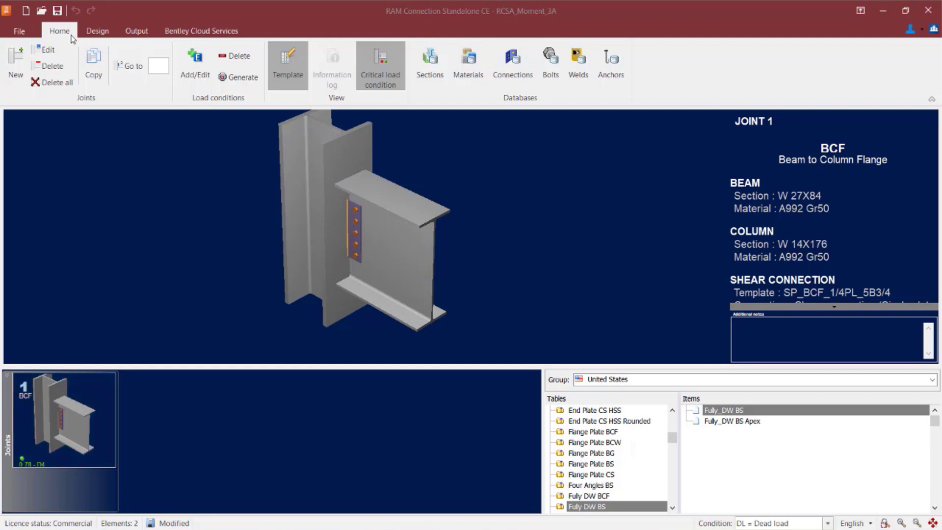
Open joint 1's data for editing and select SMF as the seismic load resisting system.
left_click(48, 50)
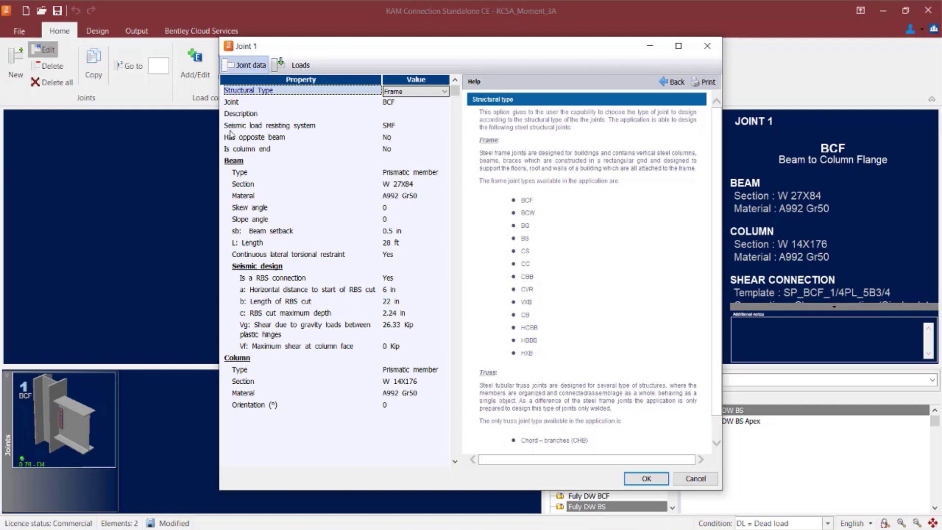
left_click(405, 129)
left_click(405, 130)
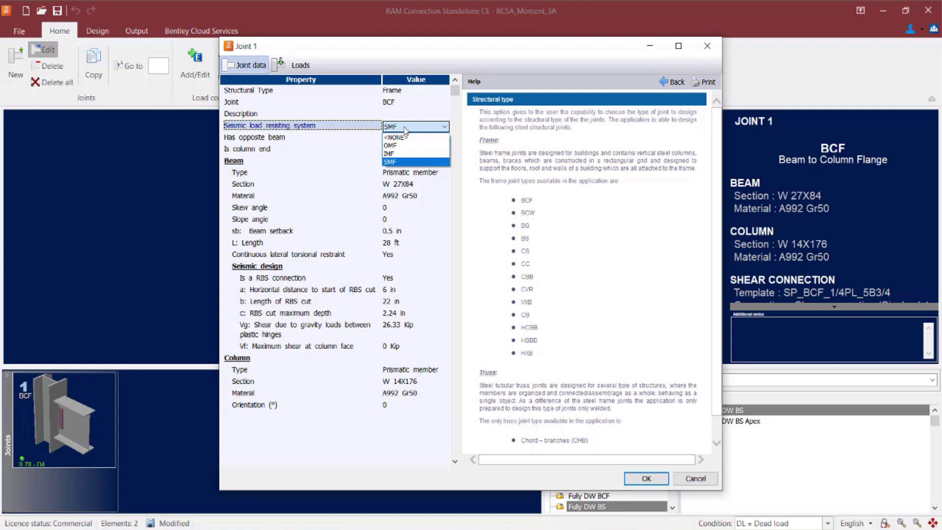
left_click(404, 162)
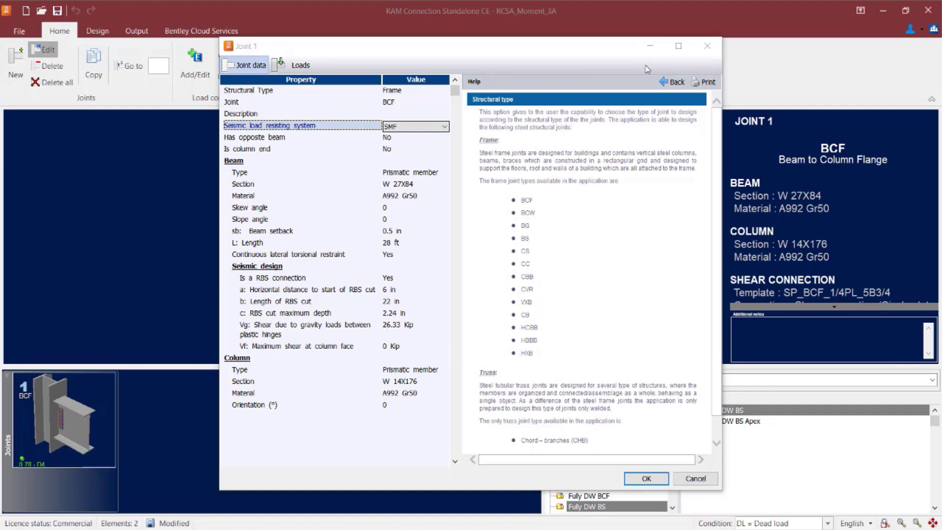
Examine the beam's RBS seismic design parameters and their help notes, covering cut location, length, depth, gravity shear and column-face shear.
left_click(678, 46)
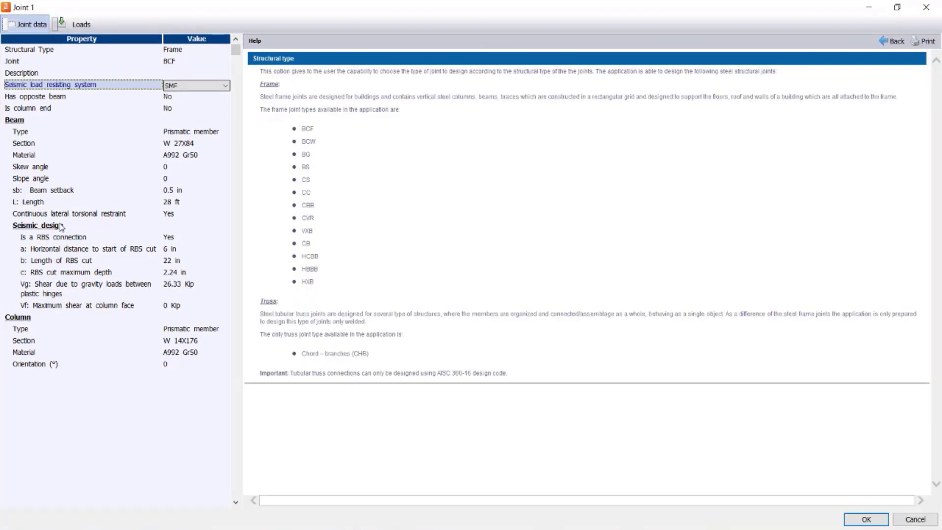
left_click(187, 240)
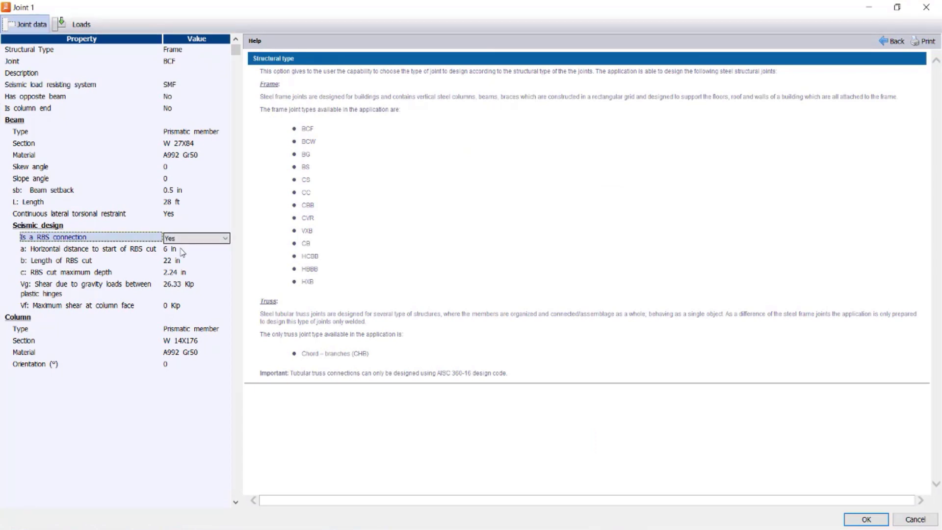
left_click(182, 252)
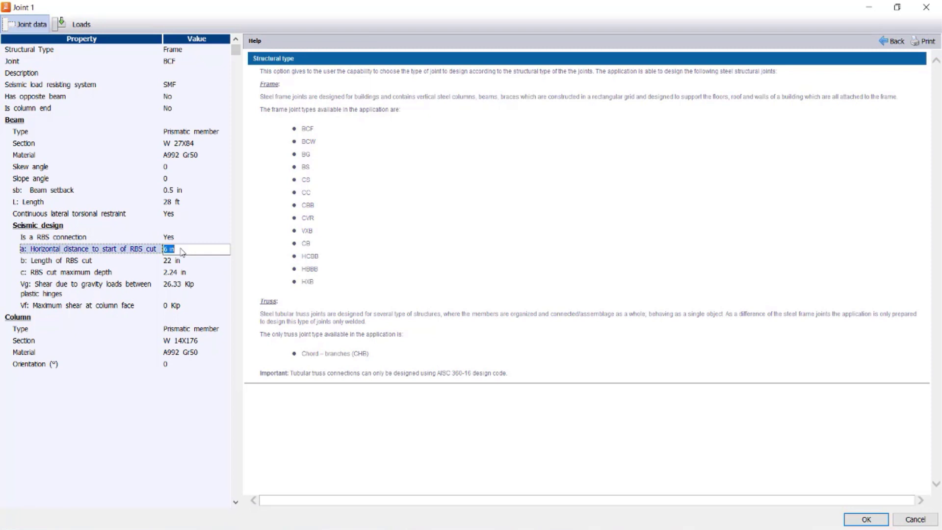
left_click(190, 265)
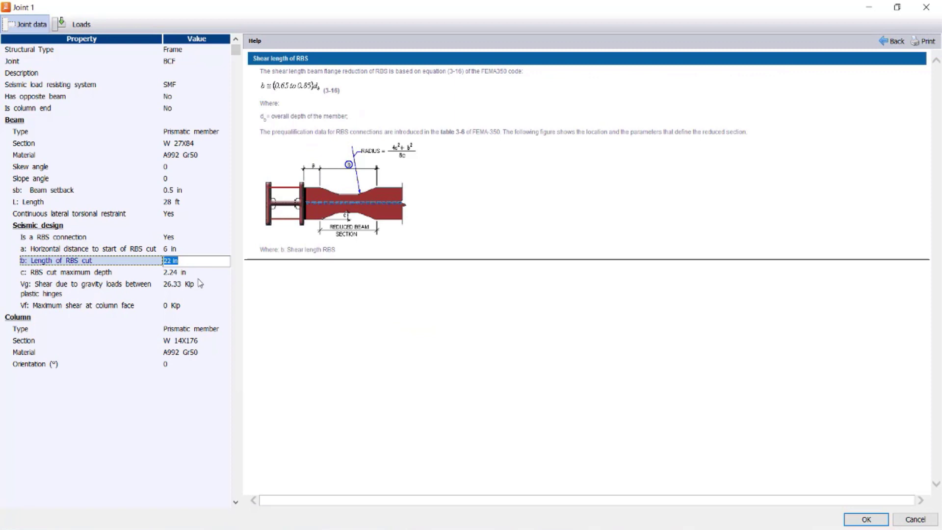
left_click(199, 276)
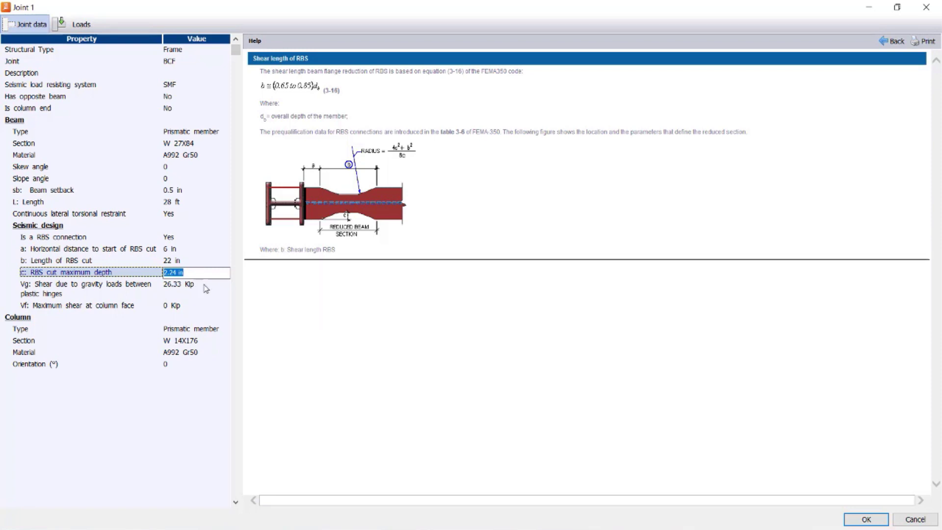
left_click(205, 288)
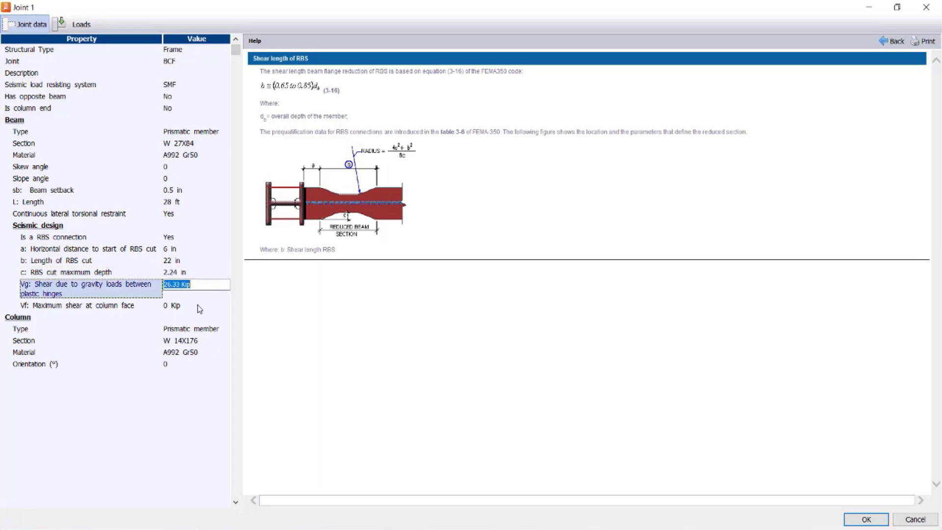
left_click(199, 308)
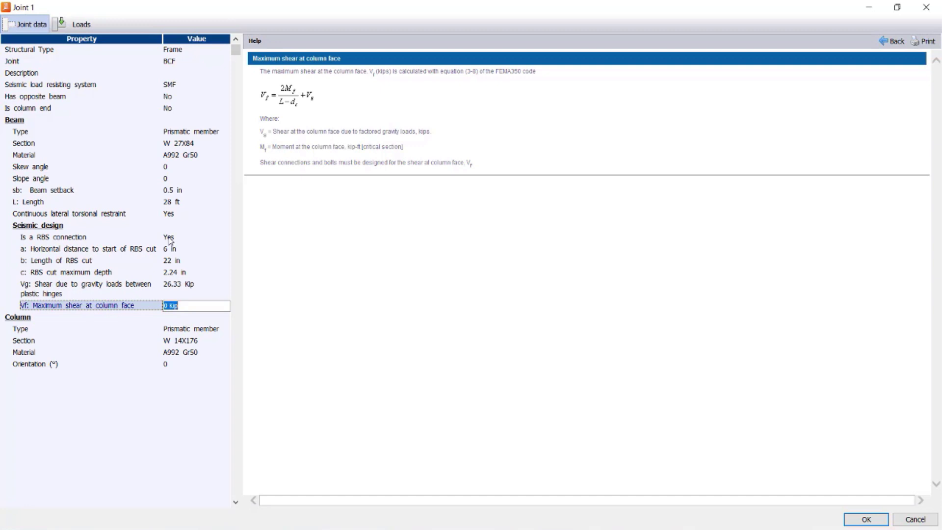
left_click(863, 518)
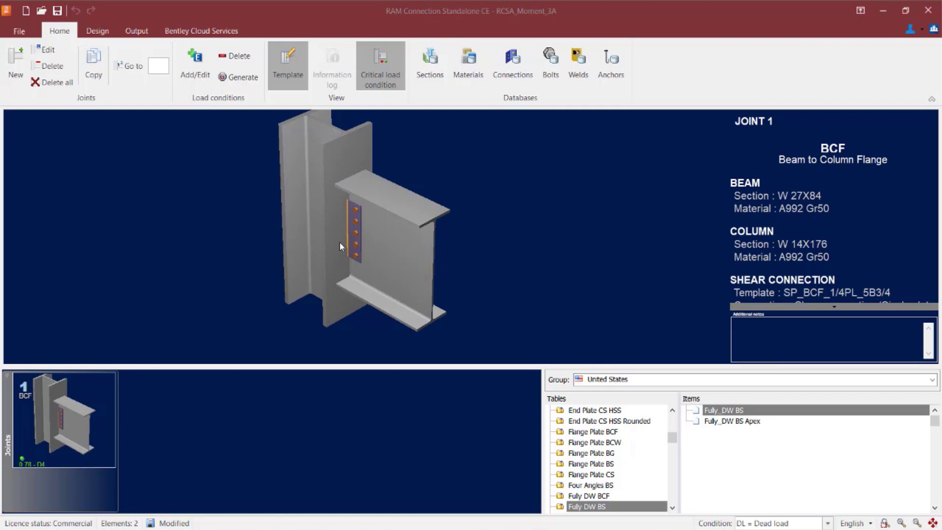
Assign a Smart DW moment connection to the beam-to-column-flange joint.
left_click(91, 33)
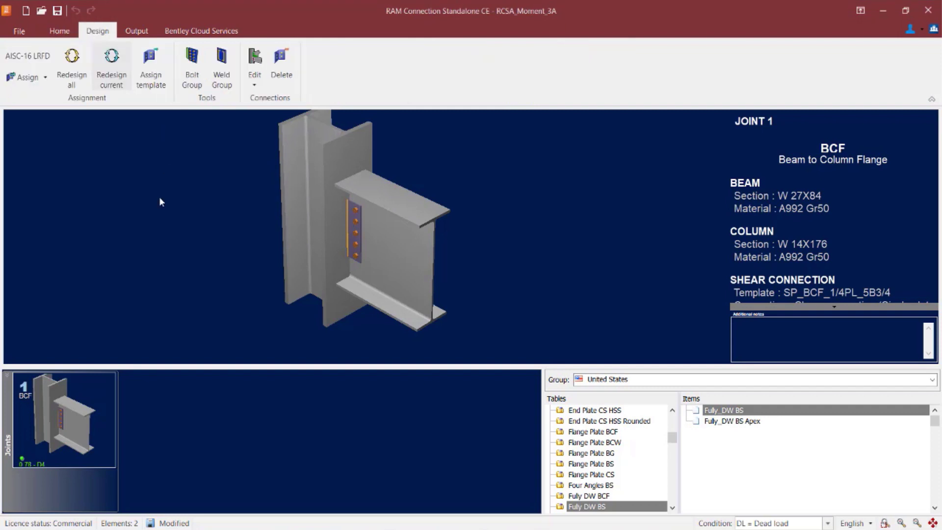
left_click(30, 78)
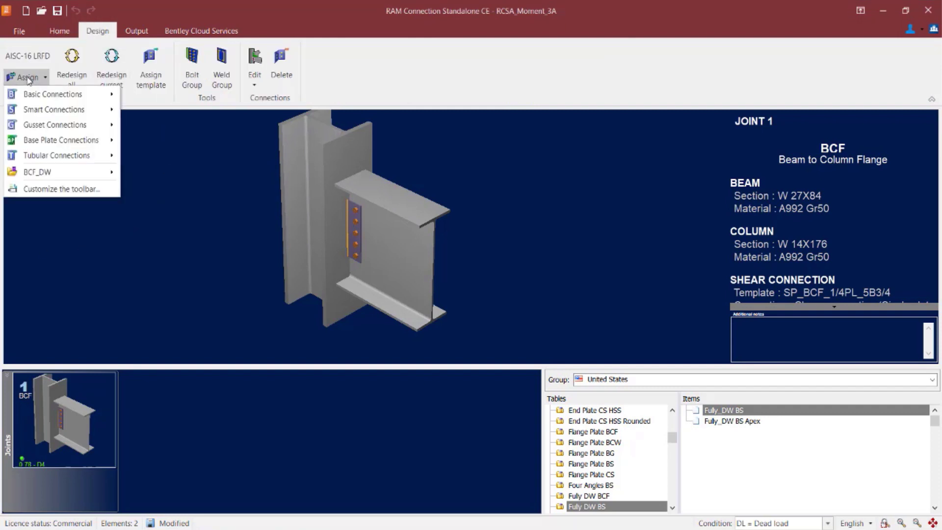
mouse_move(39, 113)
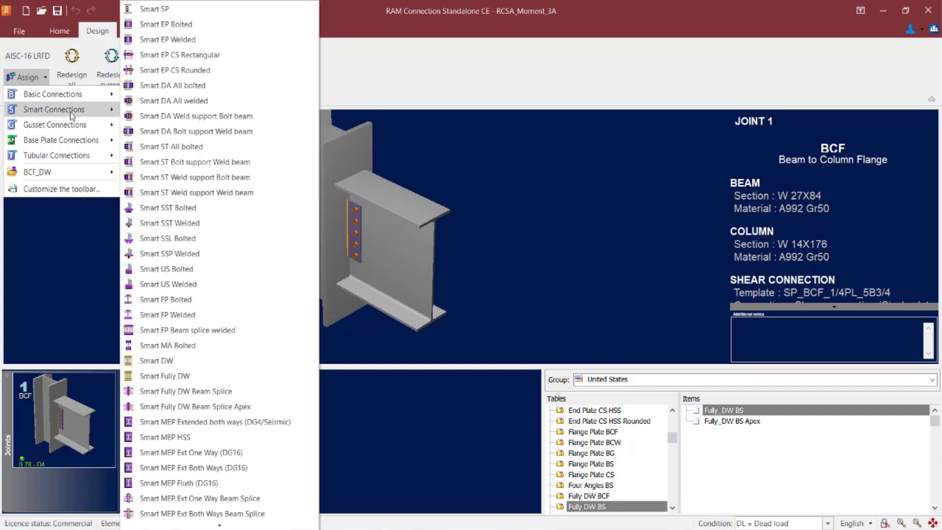
left_click(158, 363)
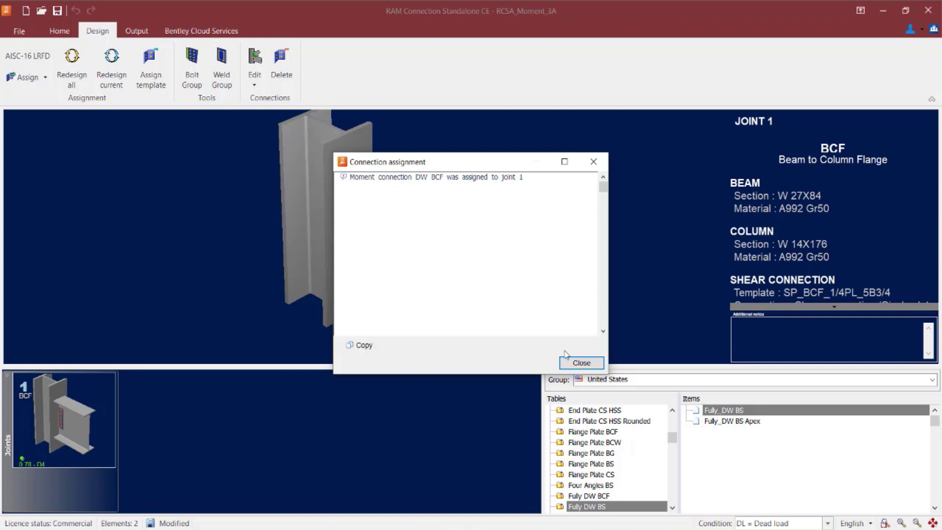
Dismiss the assignment message and review the DW BCF moment connection's results report, covering demands, geometric considerations, design checks and notes.
left_click(575, 366)
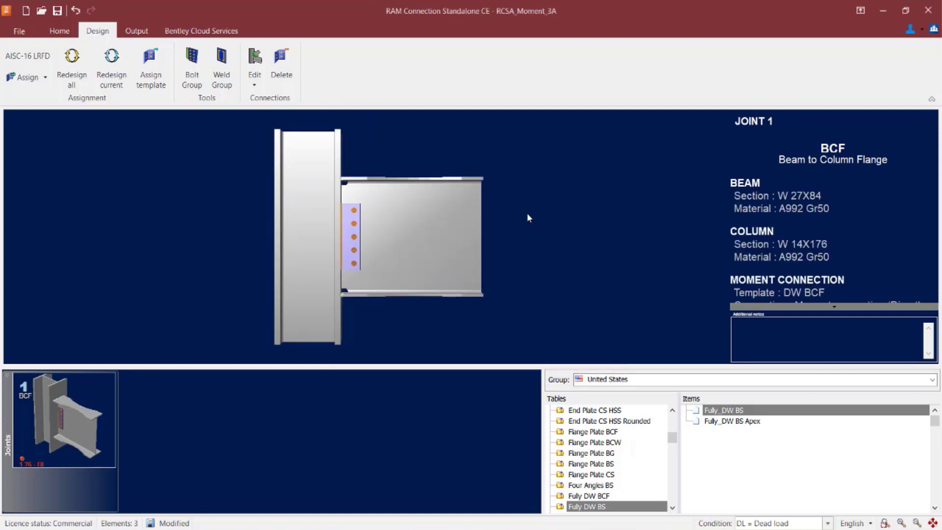
left_click_drag(528, 188, 512, 212)
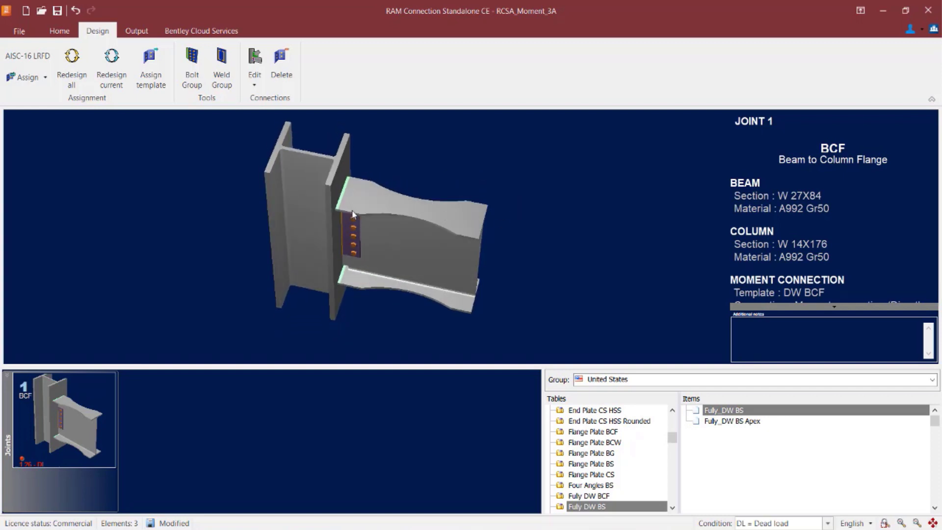
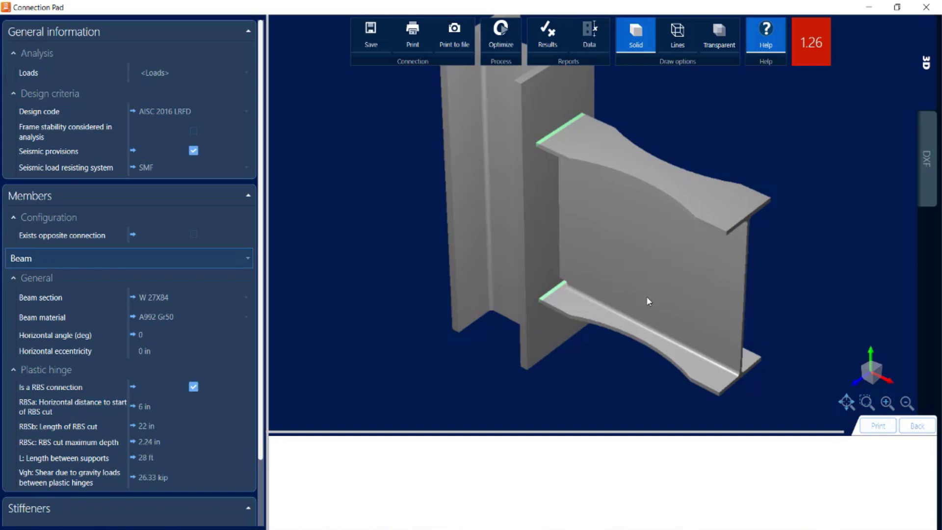
left_click(546, 36)
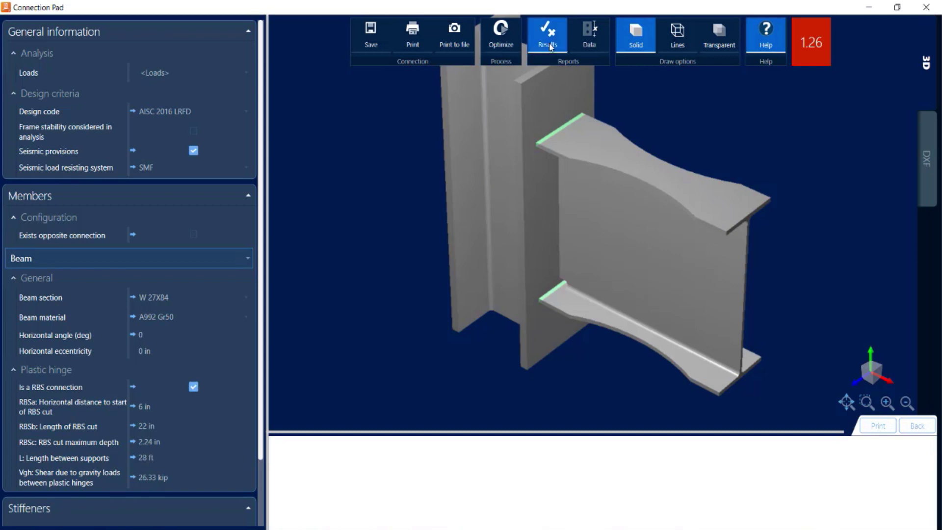
scroll(513, 205, "down", 5)
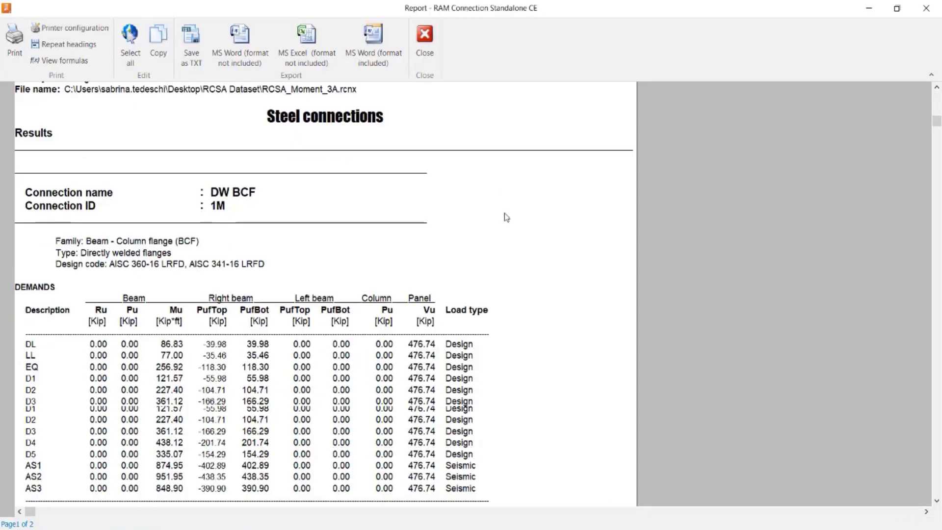
scroll(512, 190, "down", 10)
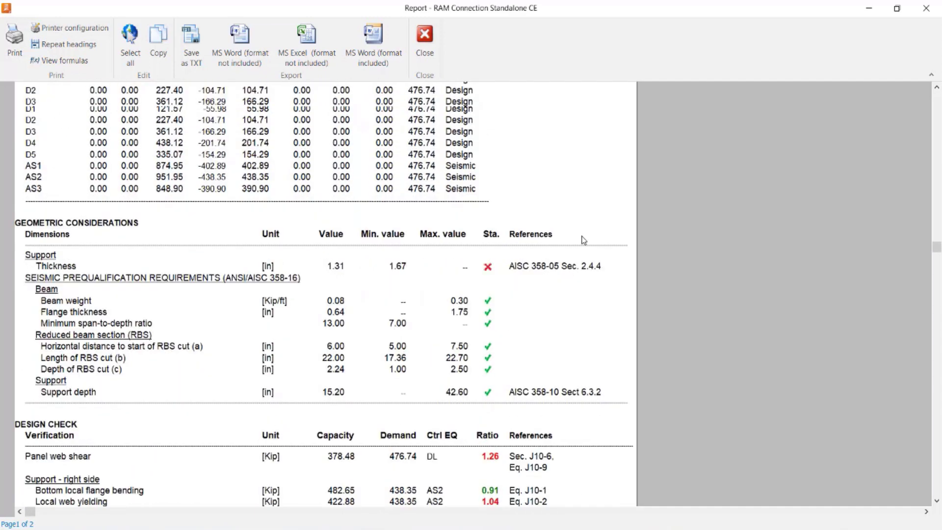
scroll(595, 266, "down", 2)
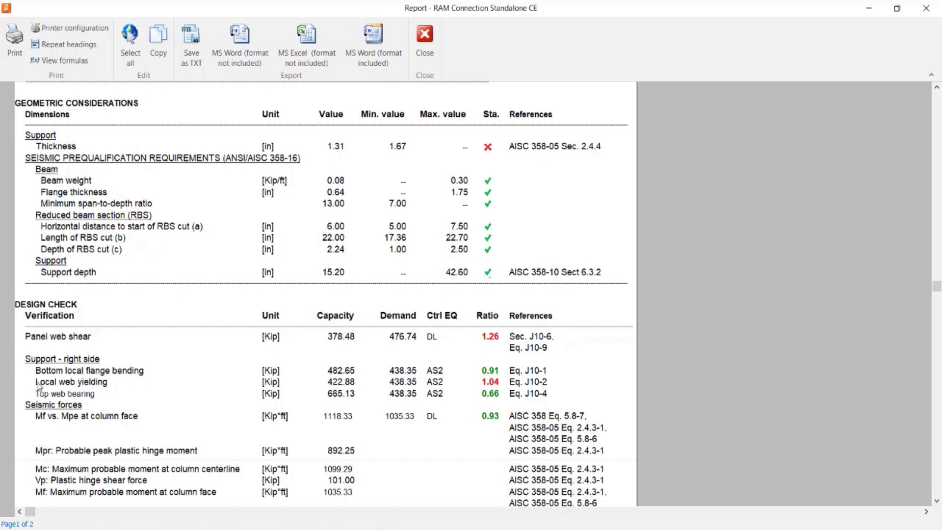
scroll(147, 372, "down", 6)
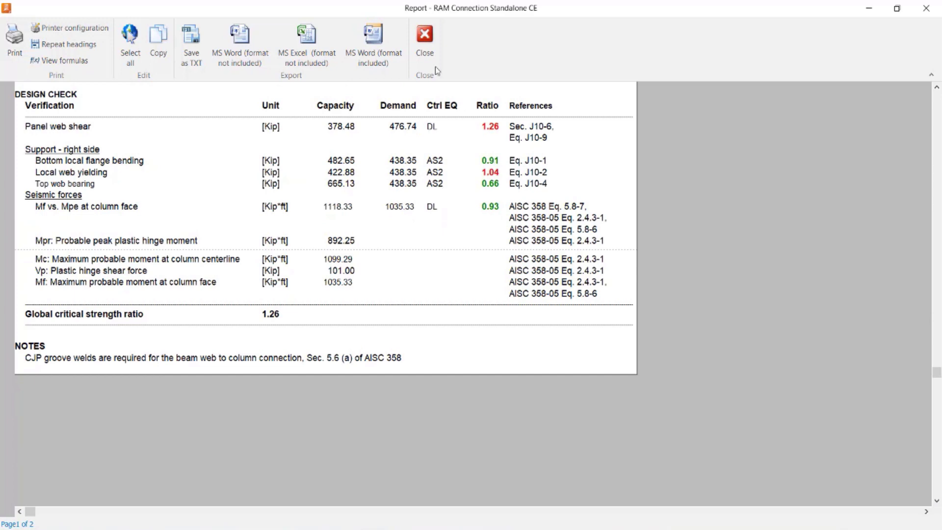
left_click(425, 37)
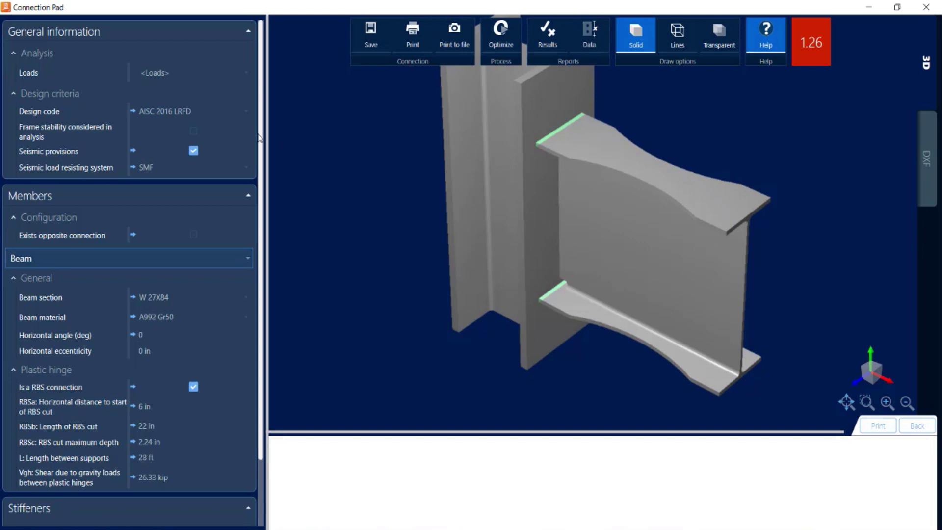
Add full-depth transverse stiffeners to the column at both beam flange positions.
left_click_drag(260, 138, 282, 206)
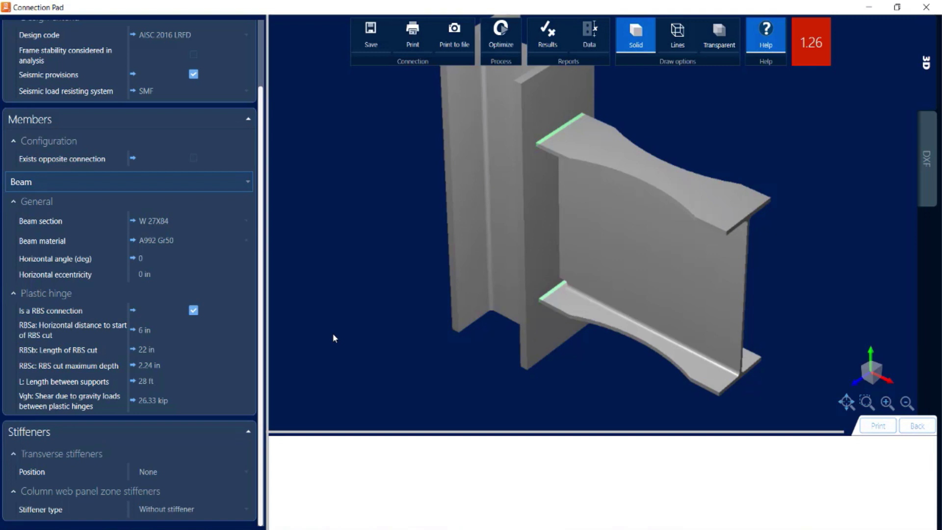
left_click(155, 471)
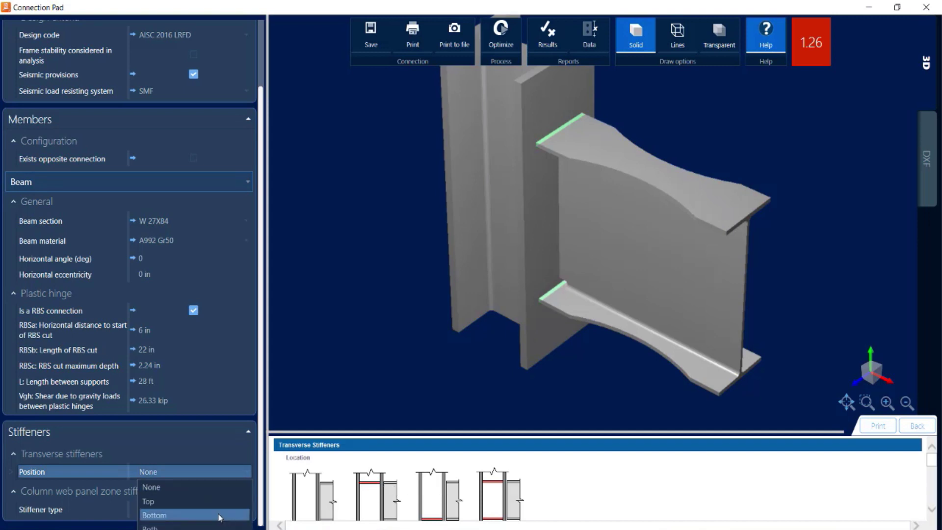
left_click(195, 527)
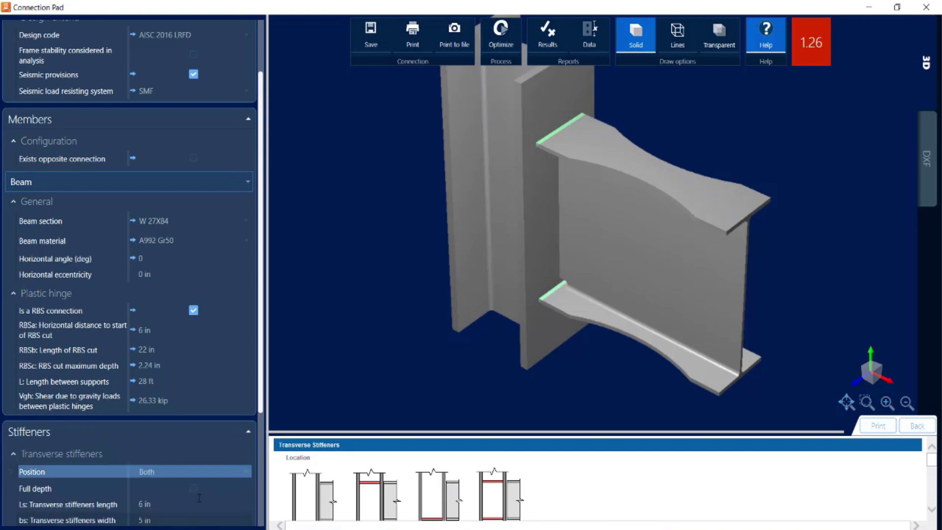
left_click_drag(260, 413, 260, 526)
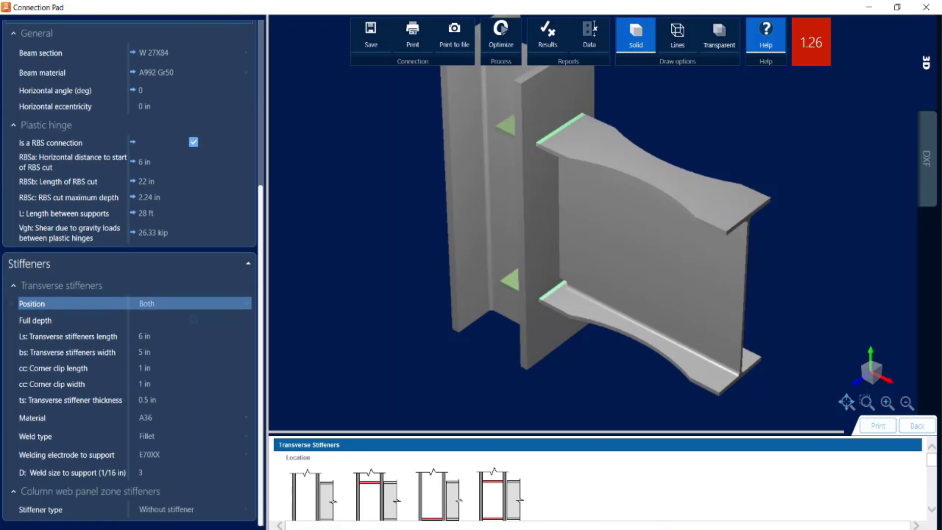
left_click(193, 320)
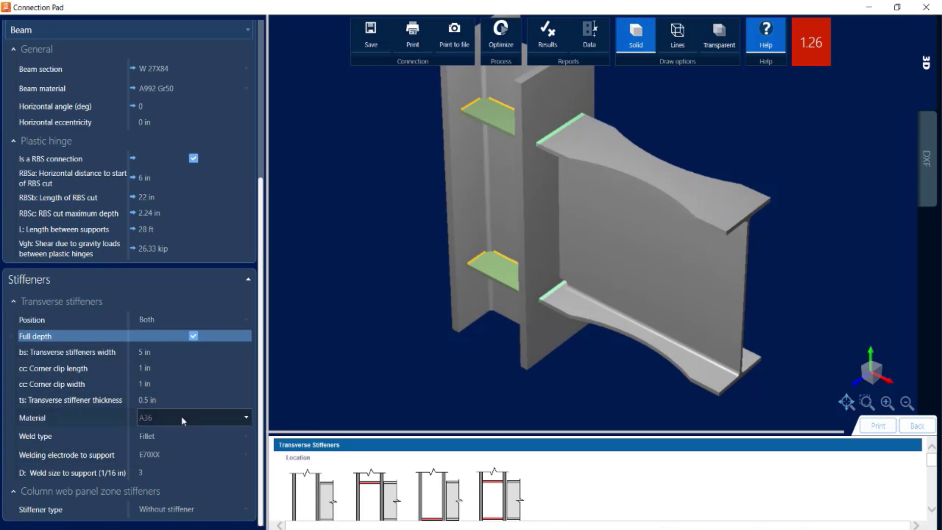
Set the transverse stiffeners' width to 6 in and their weld type to Full penetration.
left_click(165, 351)
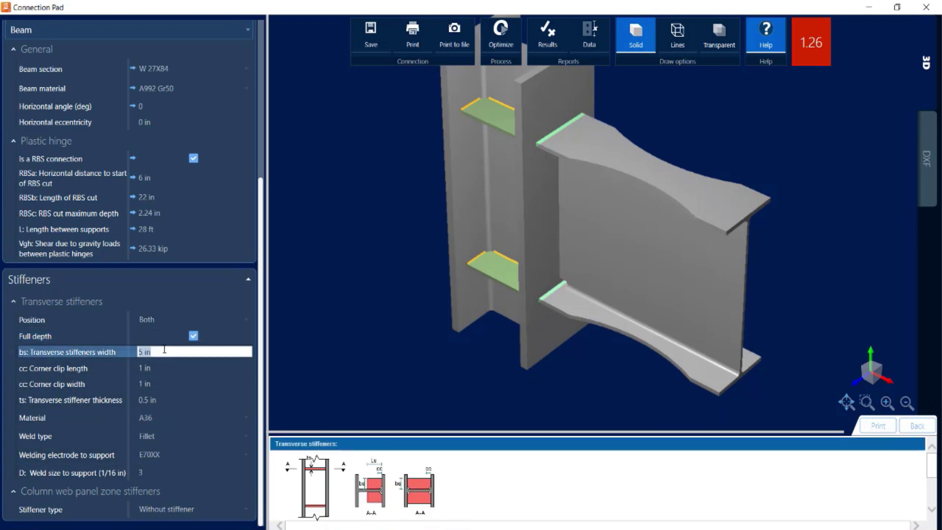
type("6")
key("Tab")
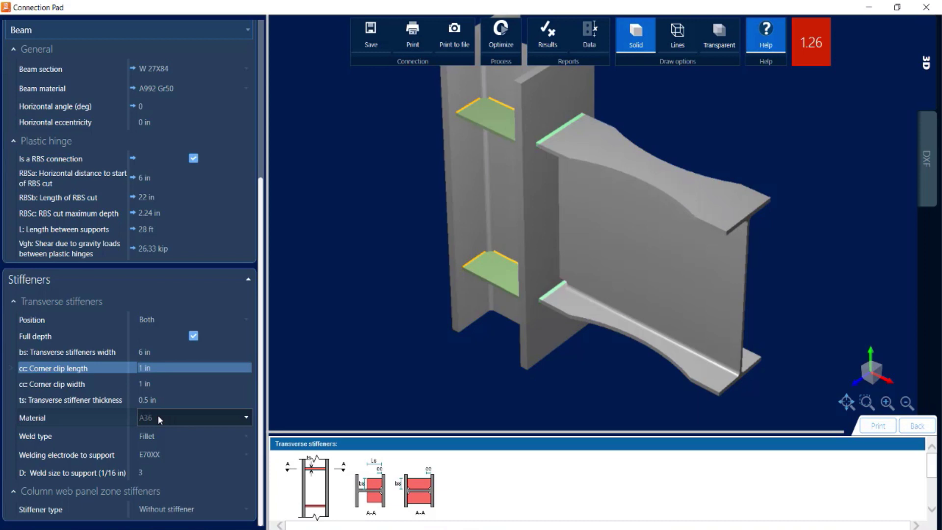
left_click(162, 437)
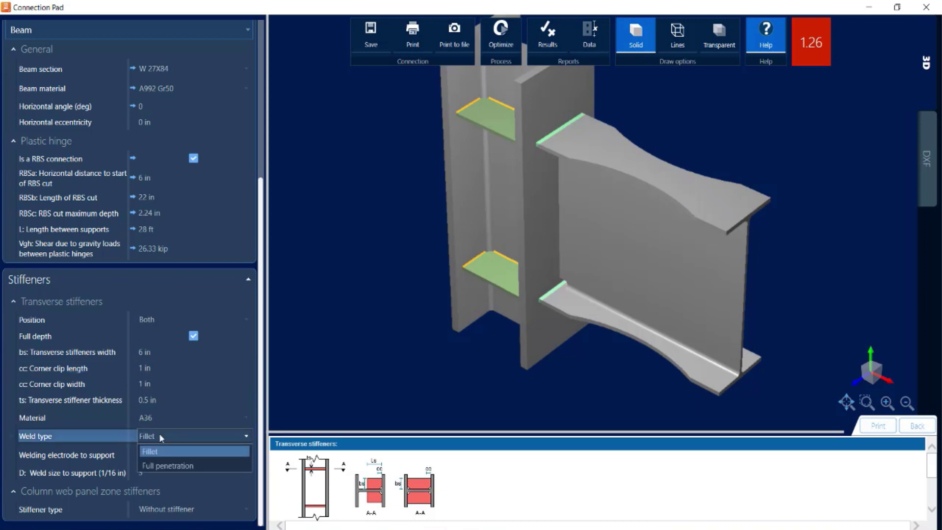
left_click(161, 466)
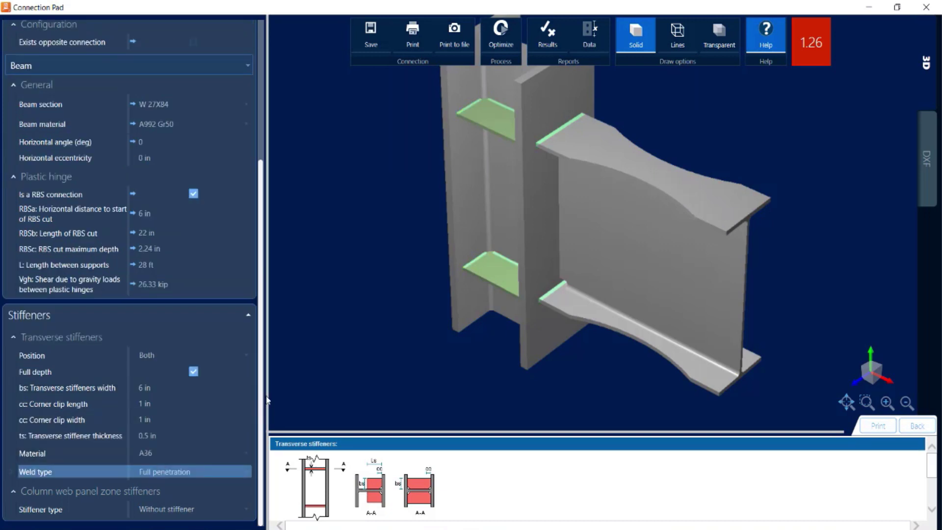
Add a 0.75 in thick diagonal stiffener to the column web panel zone and save the connection.
left_click(184, 510)
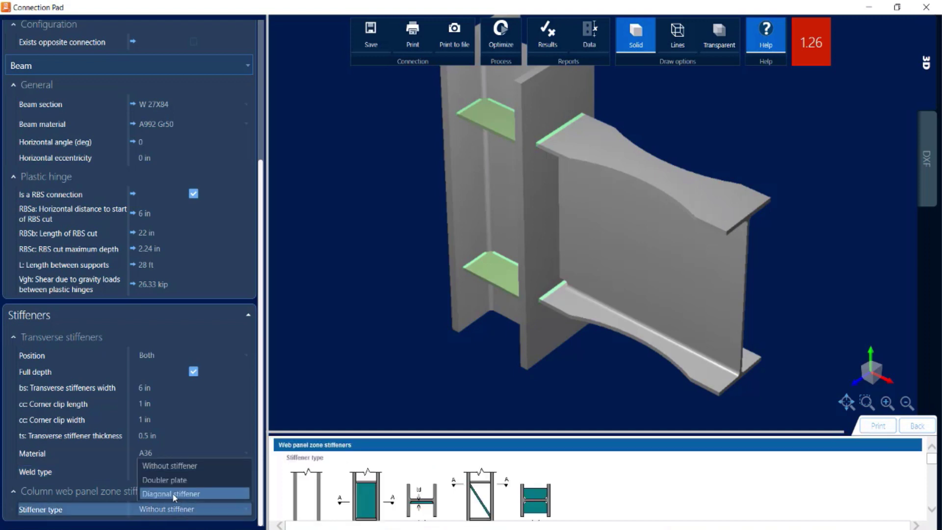
left_click(172, 494)
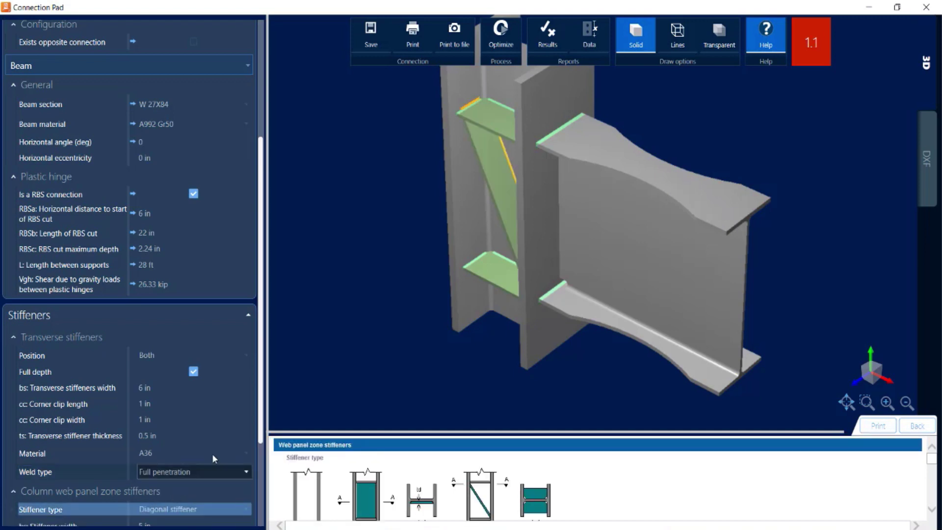
left_click_drag(264, 375, 267, 482)
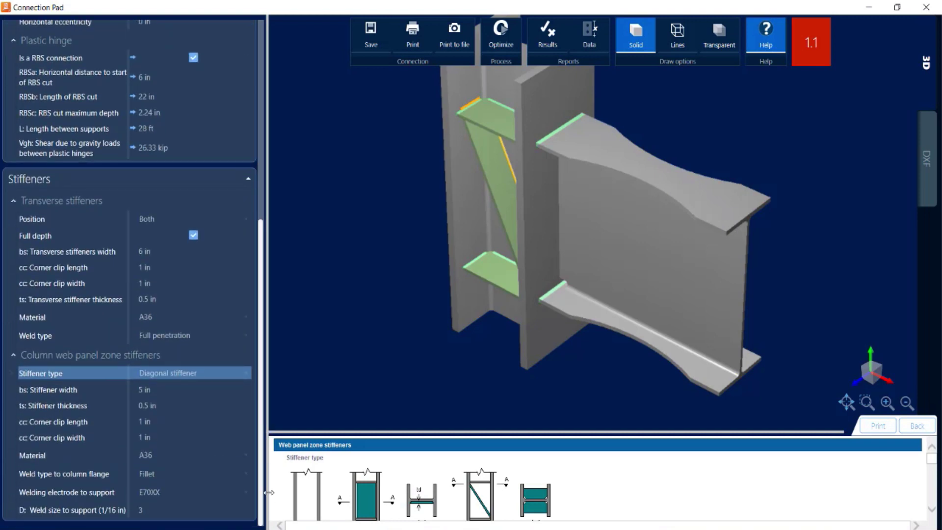
left_click(173, 403)
left_click(178, 407)
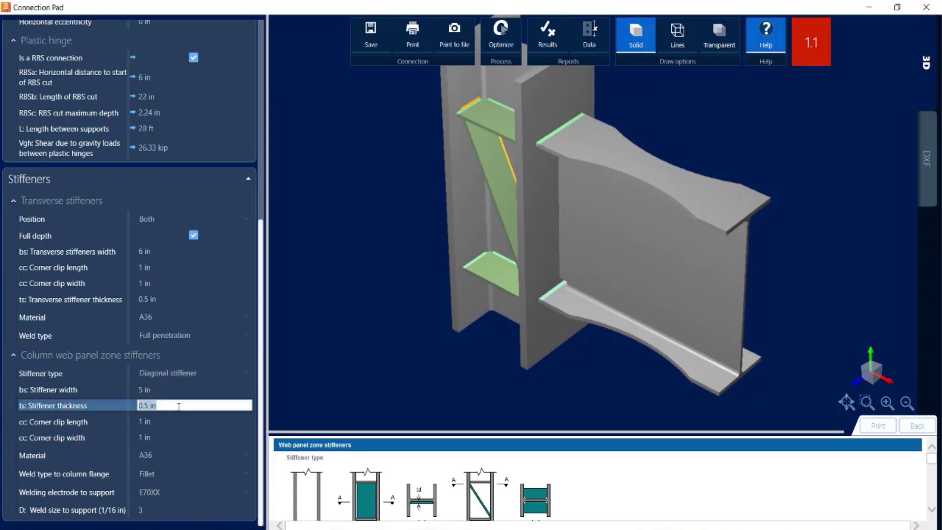
type("0.75")
left_click(192, 422)
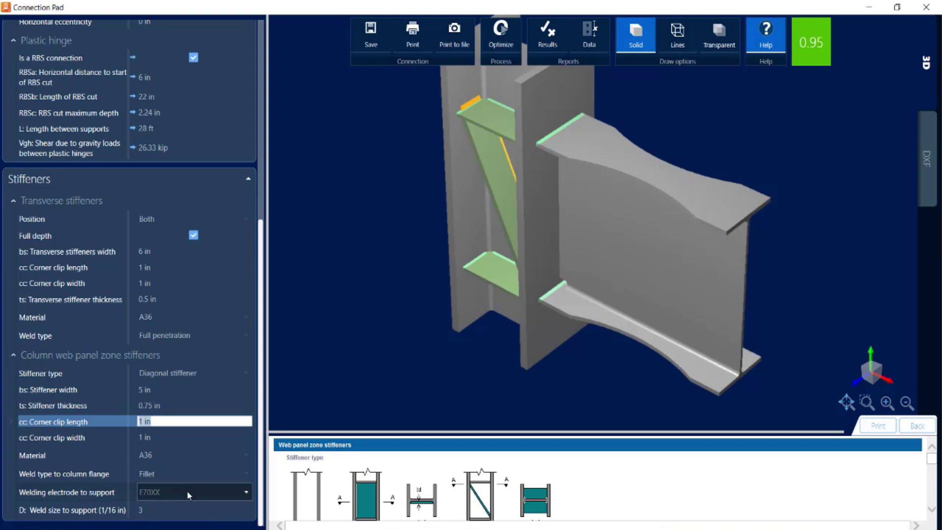
left_click(172, 509)
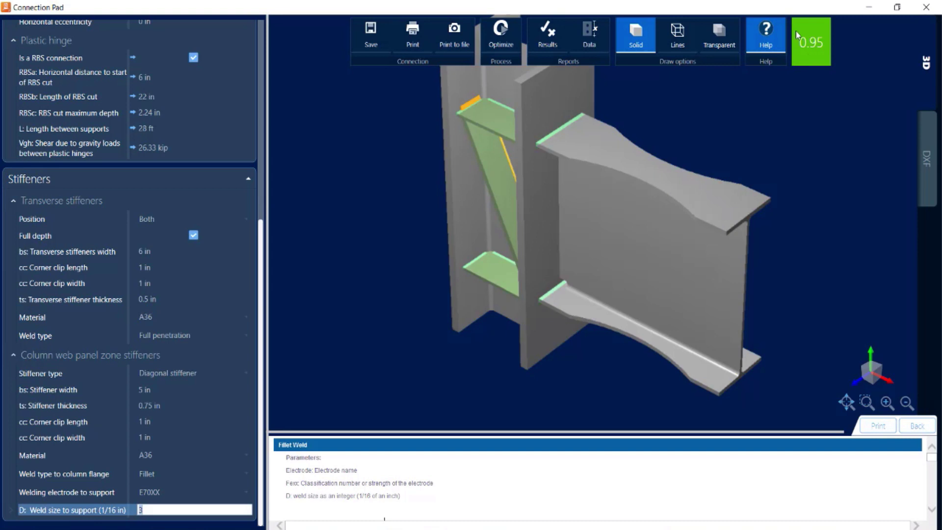
left_click(366, 27)
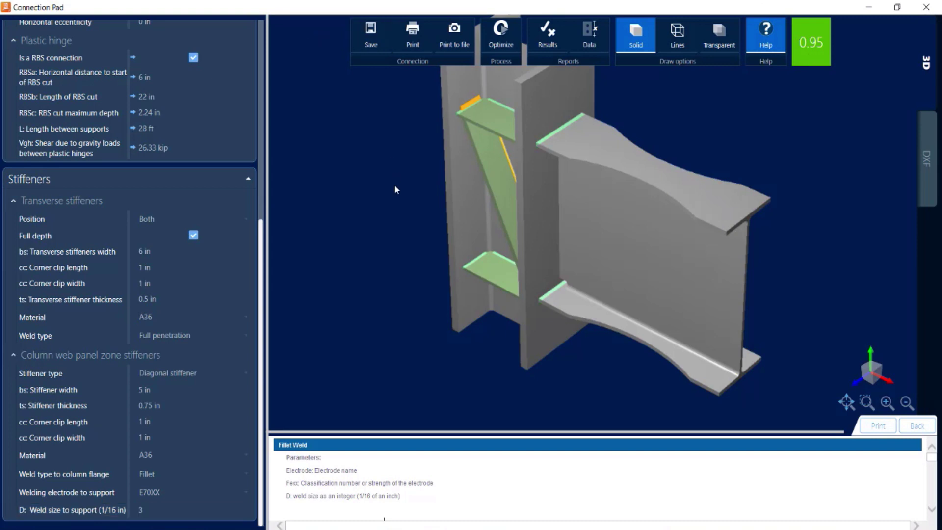
Display the connection's DXF drawing and review the updated results report, including stiffener geometry, panel web shear and seismic force checks.
left_click(926, 167)
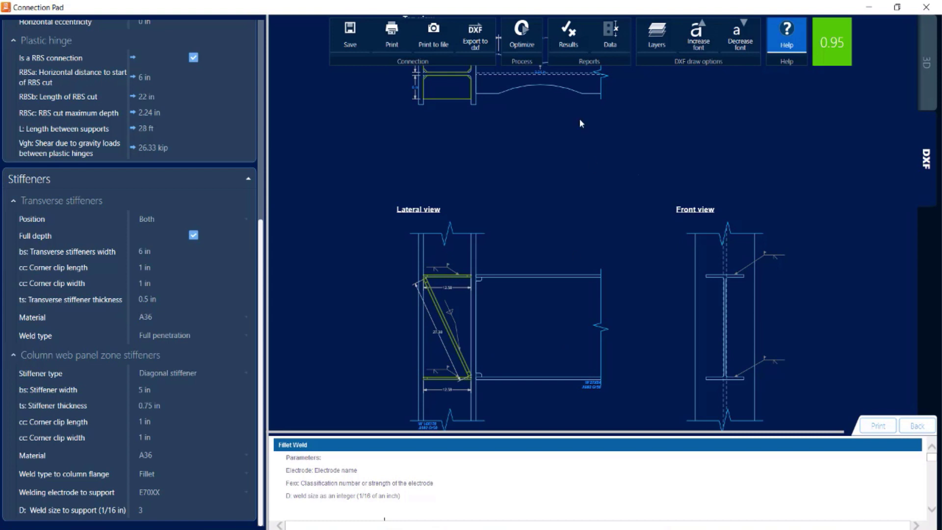
left_click(570, 44)
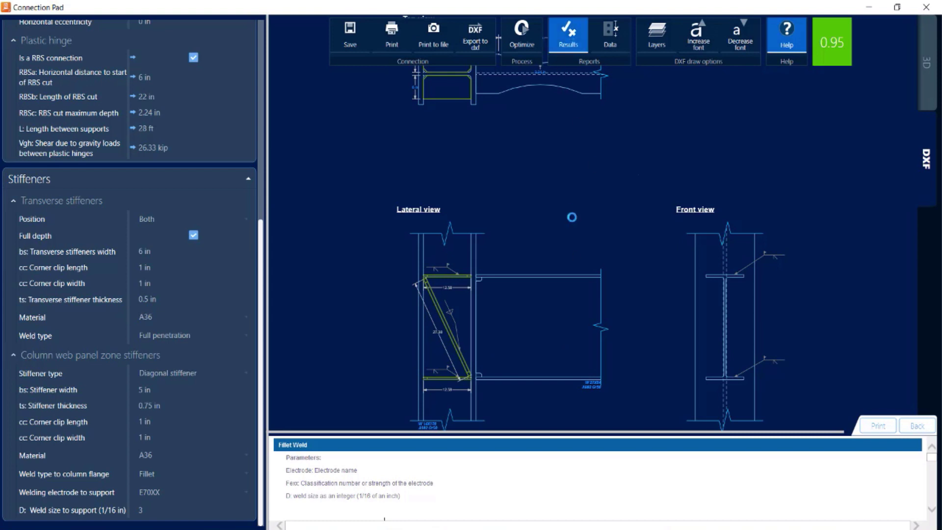
scroll(527, 237, "down", 5)
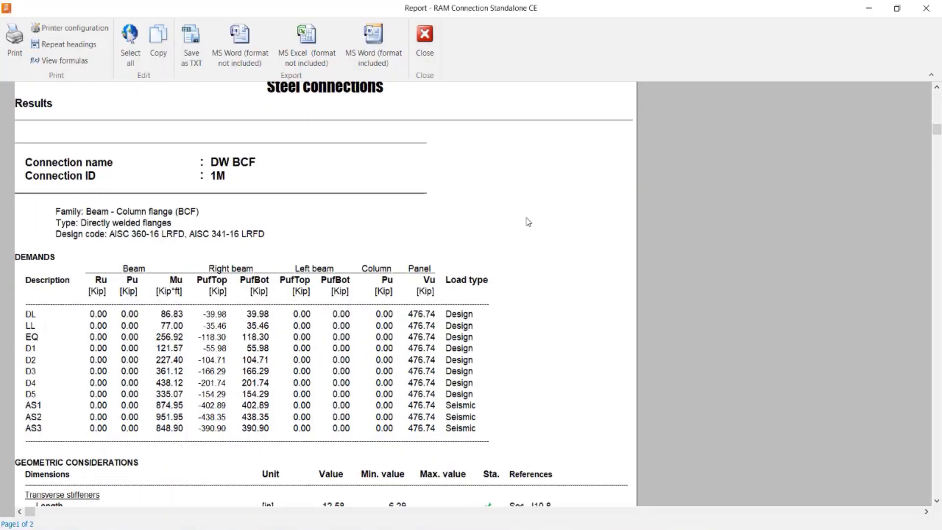
scroll(574, 231, "down", 4)
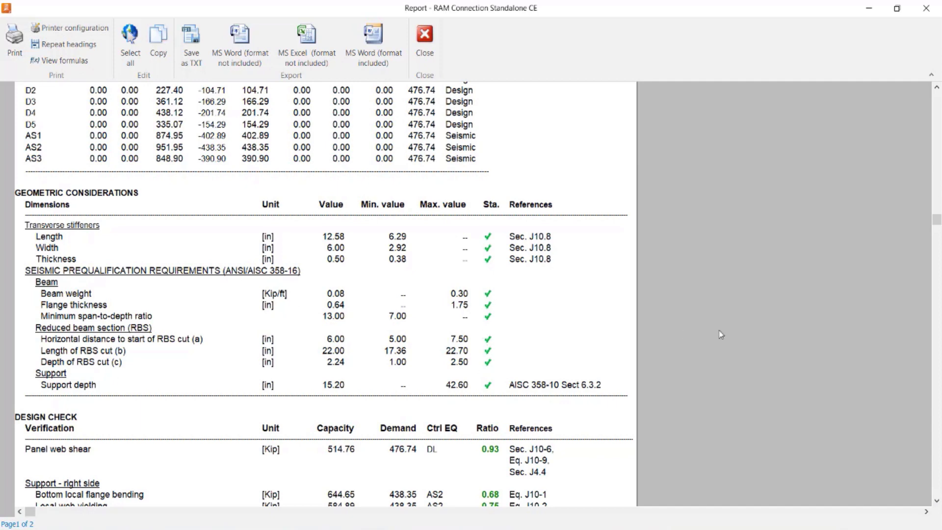
scroll(725, 336, "down", 2)
scroll(728, 353, "down", 5)
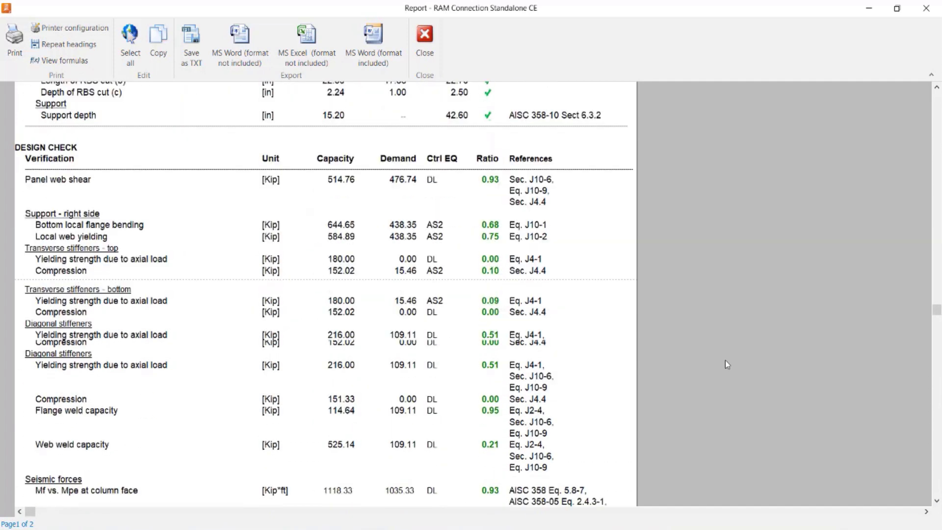
scroll(291, 494, "down", 1)
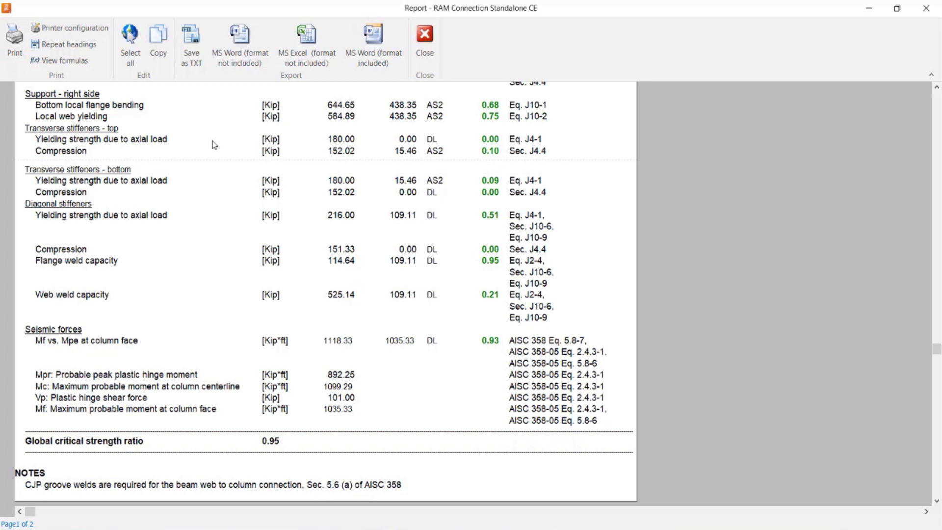
Show the report's formulas, examine the panel shear, flange bending and web yielding calculations, and close the report and connection editor.
left_click(45, 66)
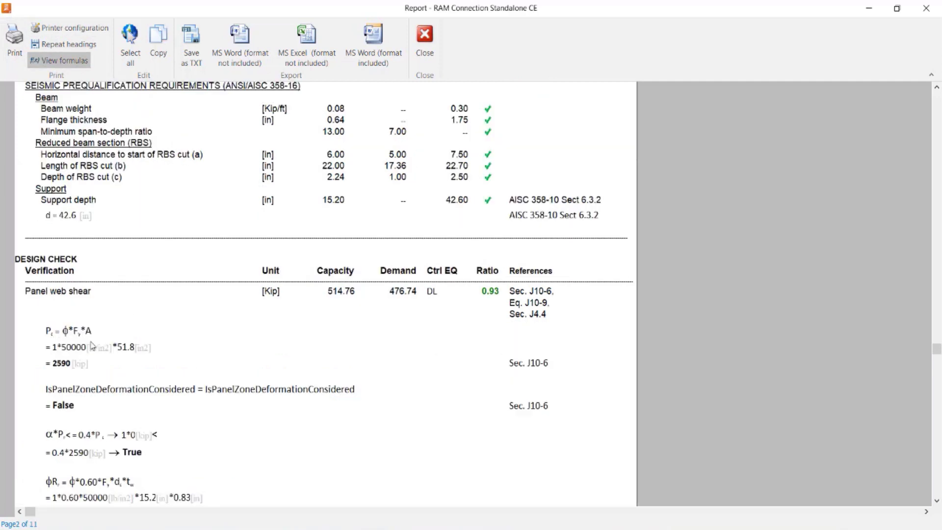
scroll(533, 316, "down", 1)
scroll(533, 316, "down", 12)
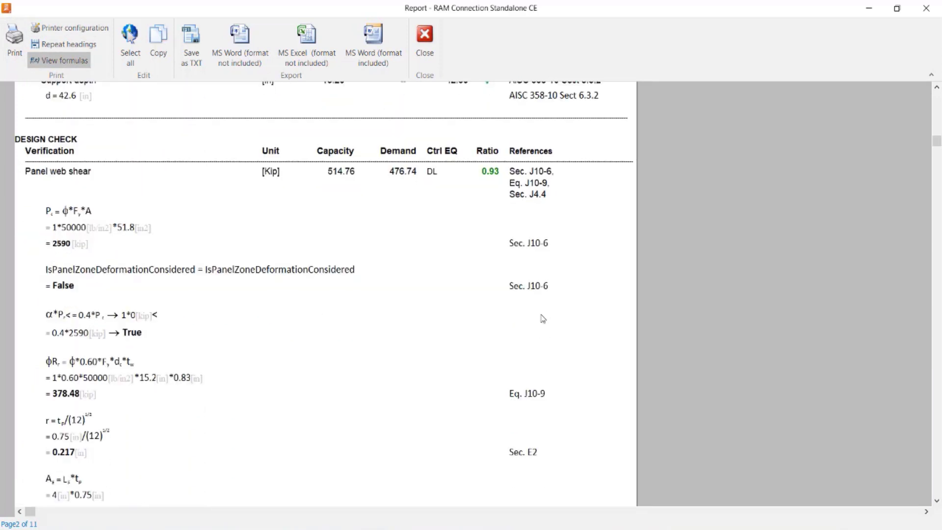
scroll(529, 315, "down", 11)
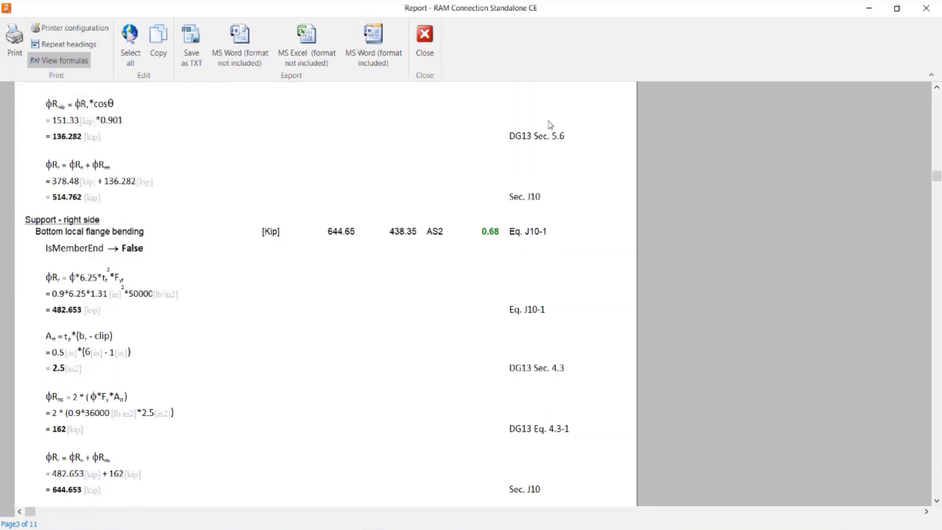
scroll(564, 340, "down", 3)
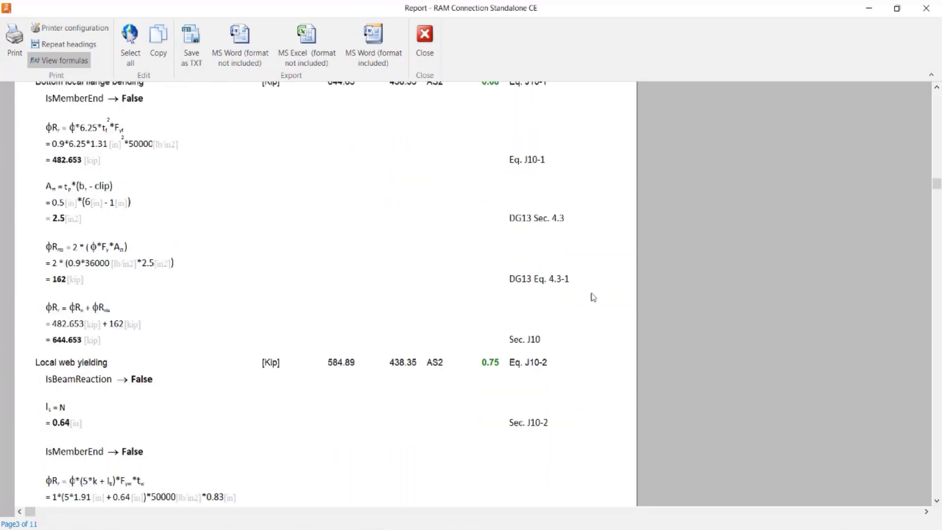
left_click(423, 60)
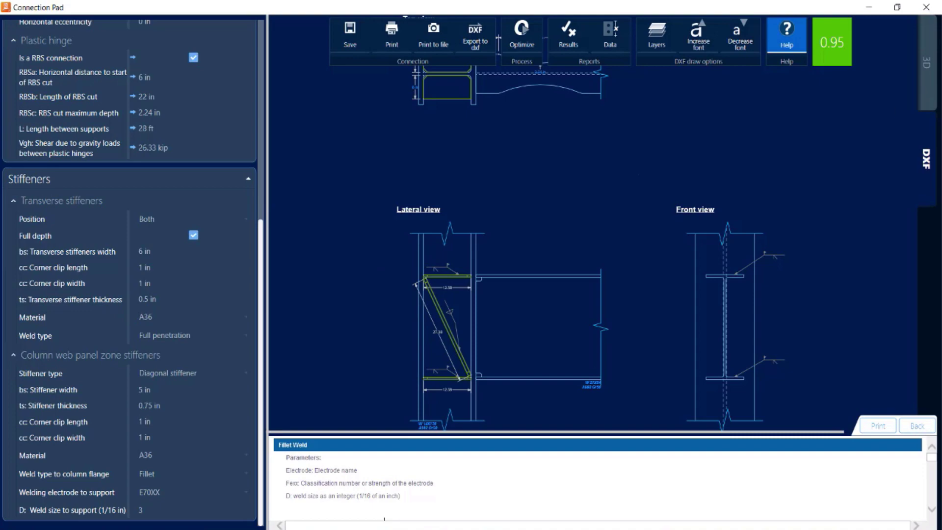
left_click(926, 7)
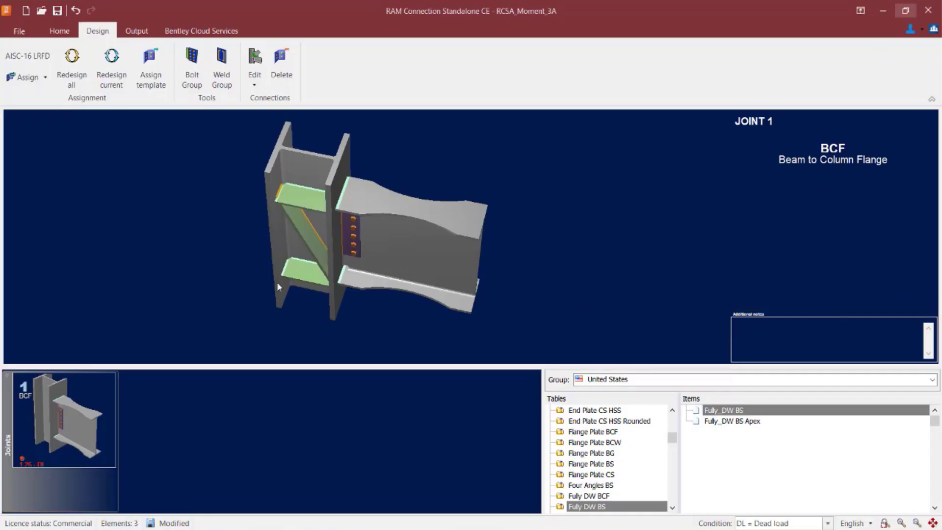